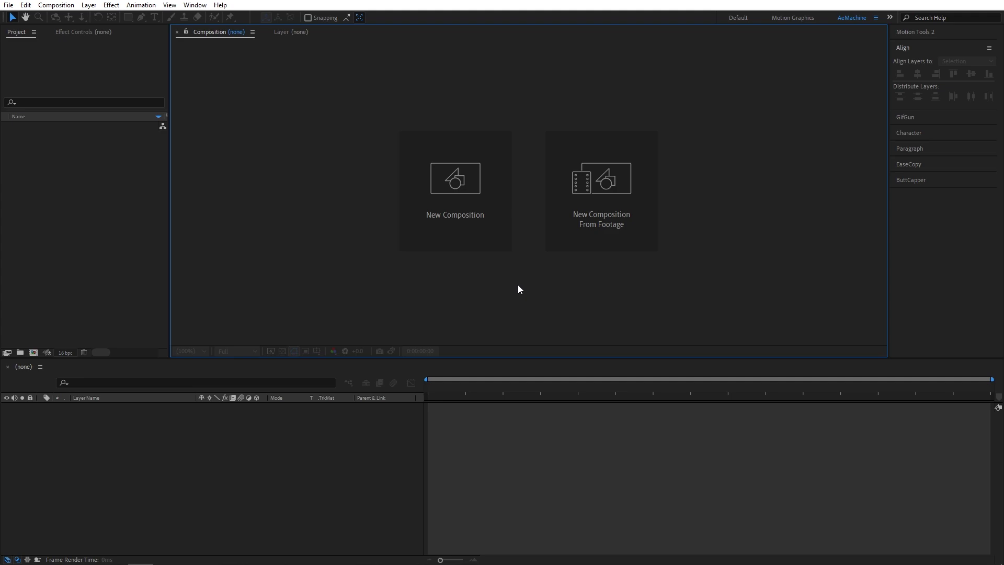
Start a new composition named 'Retro Sun Animation' with a near-black 0E0E0E background colour.
{"action": "left_click", "coordinate": [460, 227]}
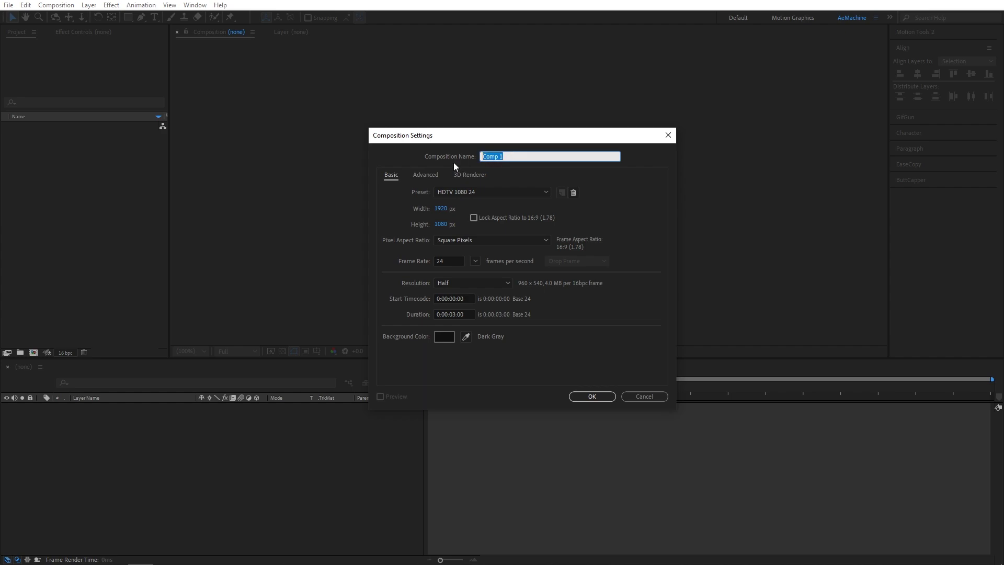
{"action": "type", "text": "Retro Sun Animation"}
{"action": "left_click", "coordinate": [444, 336]}
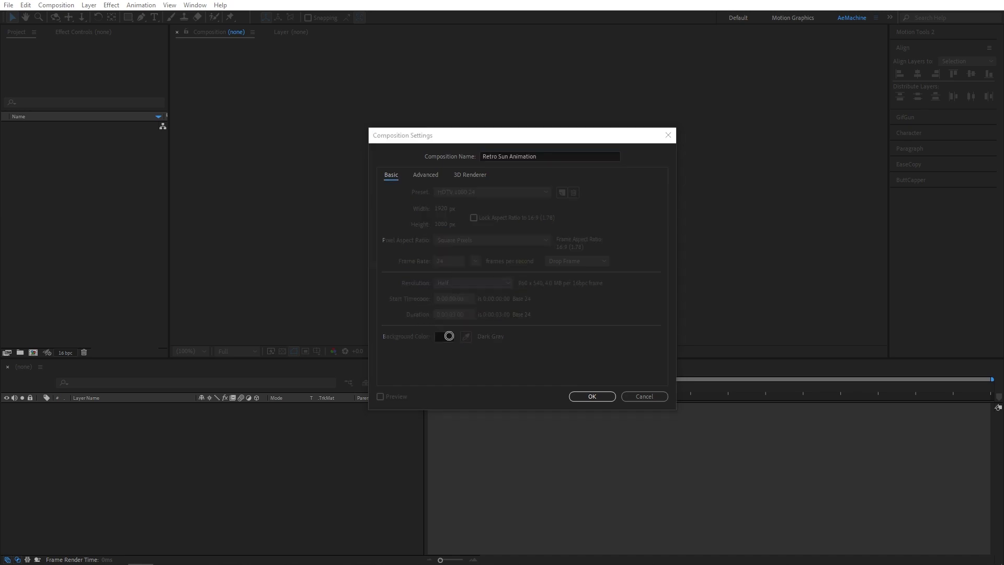
{"action": "mouse_move", "coordinate": [402, 335]}
{"action": "left_mouse_down"}
{"action": "mouse_move", "coordinate": [397, 347]}
{"action": "mouse_move", "coordinate": [388, 338]}
{"action": "left_mouse_up"}
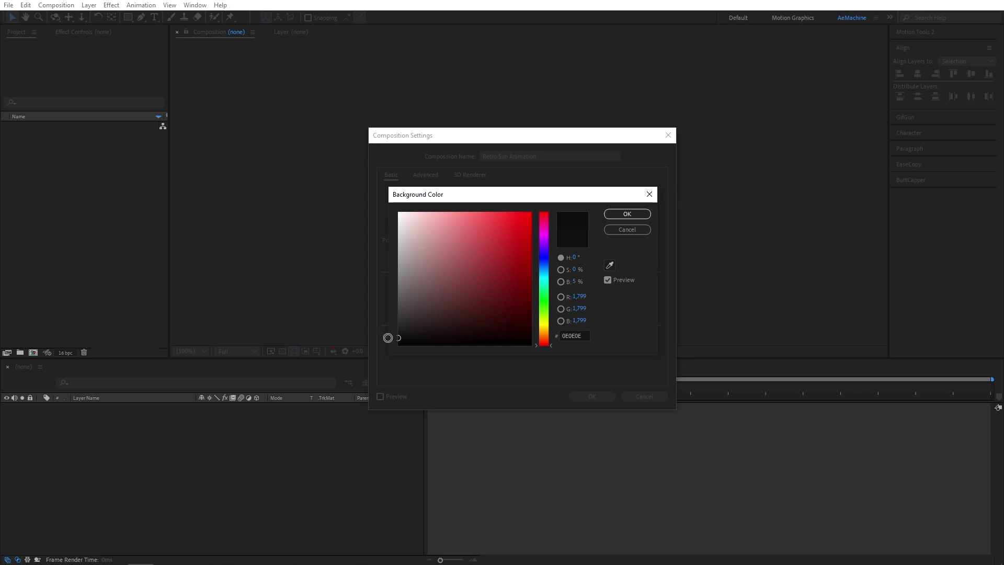
{"action": "left_click", "coordinate": [627, 214]}
Confirm the composition, switch to the Ellipse Tool, and set new shapes' stroke to None.
{"action": "left_click", "coordinate": [592, 396]}
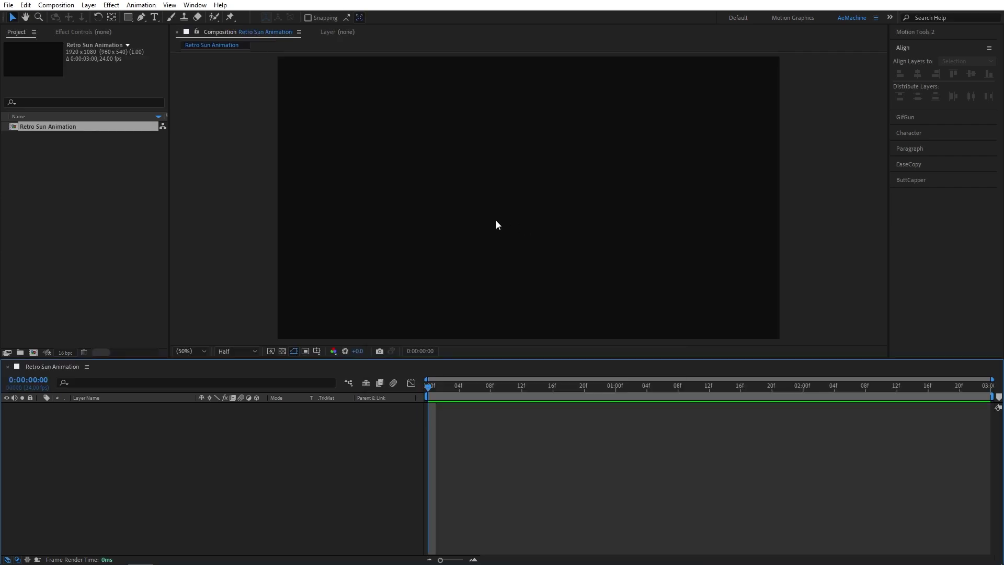
{"action": "left_click_drag", "start_coordinate": [128, 18], "coordinate": [157, 25]}
{"action": "key", "text": "q"}
{"action": "key", "text": "q"}
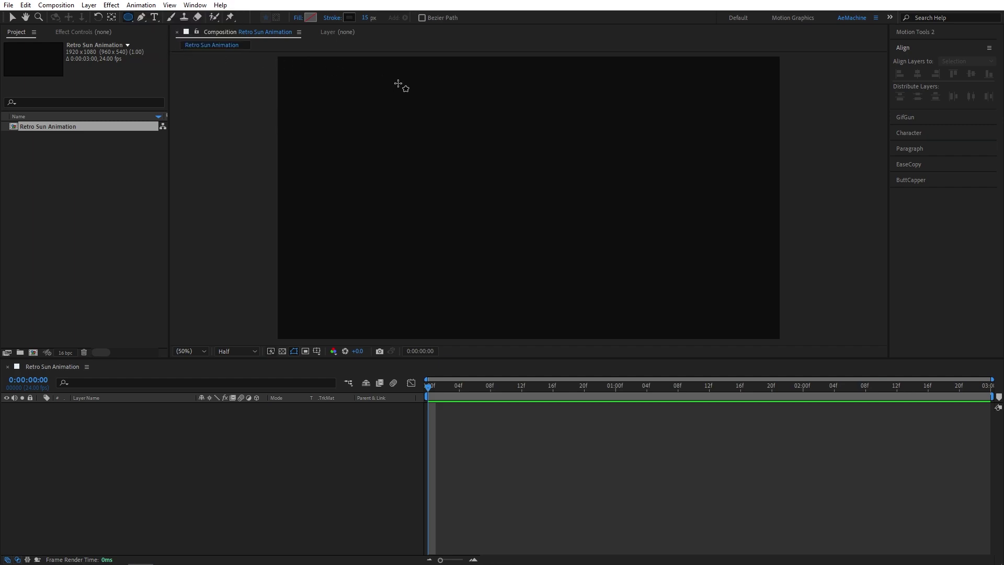
{"action": "left_click", "coordinate": [331, 19]}
{"action": "left_click", "coordinate": [448, 249]}
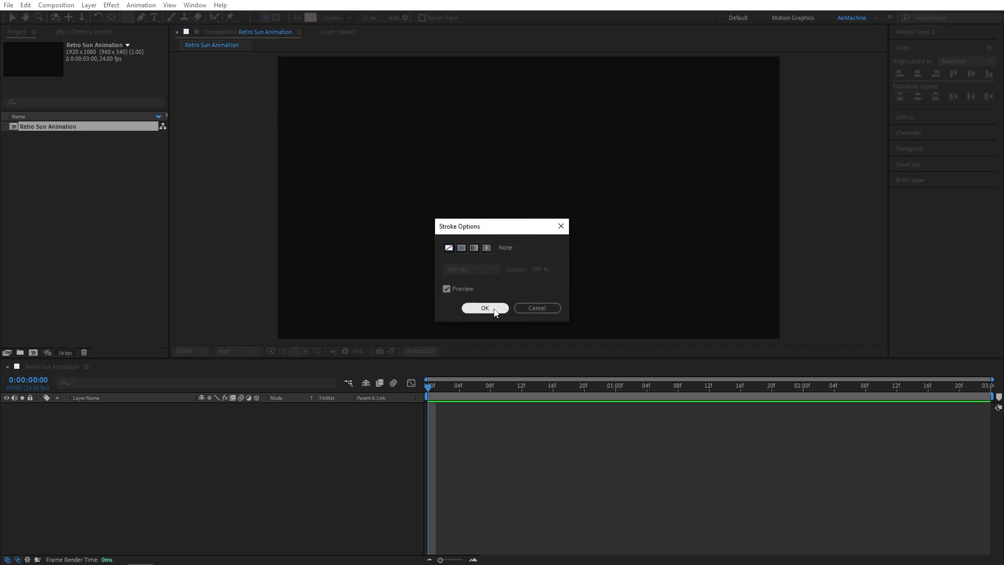
{"action": "left_click", "coordinate": [484, 307]}
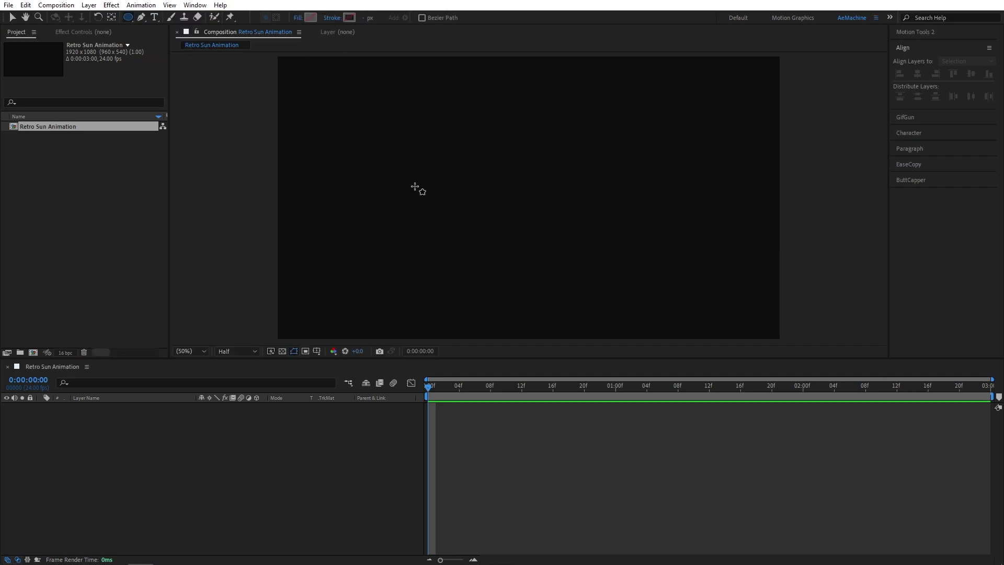
Set the ellipse fill type to Linear Gradient.
{"action": "left_click", "coordinate": [299, 19]}
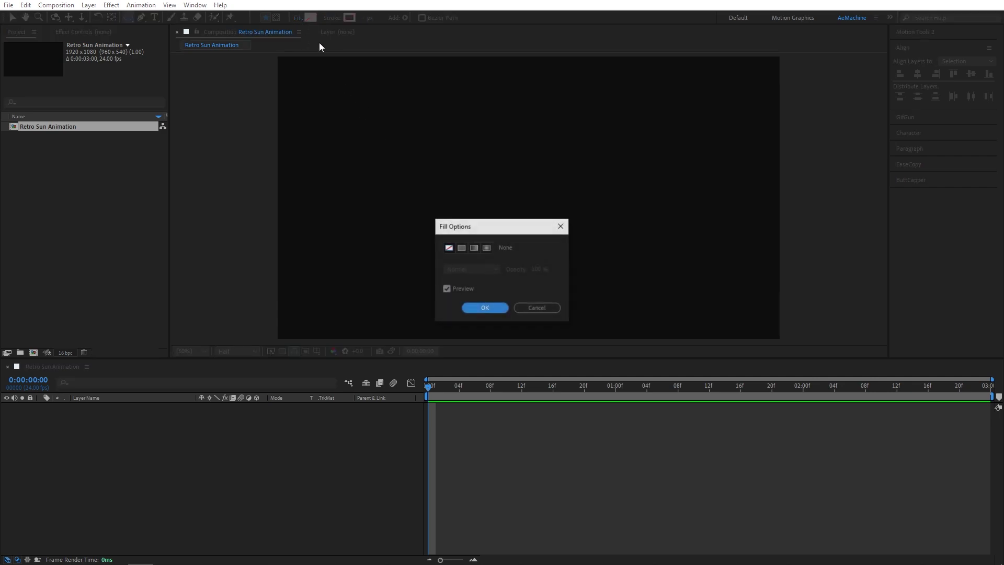
{"action": "left_click", "coordinate": [476, 251]}
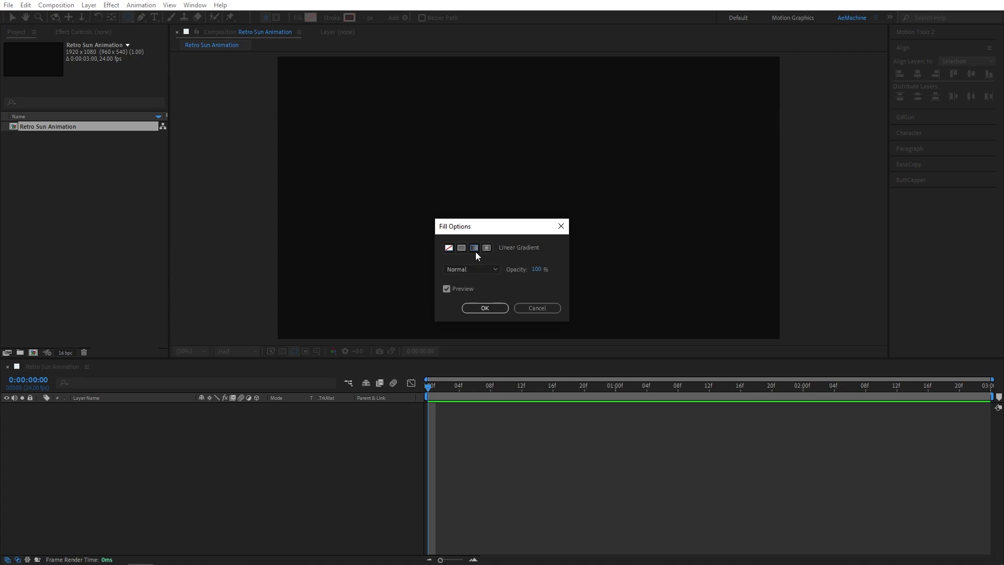
{"action": "left_click", "coordinate": [485, 308]}
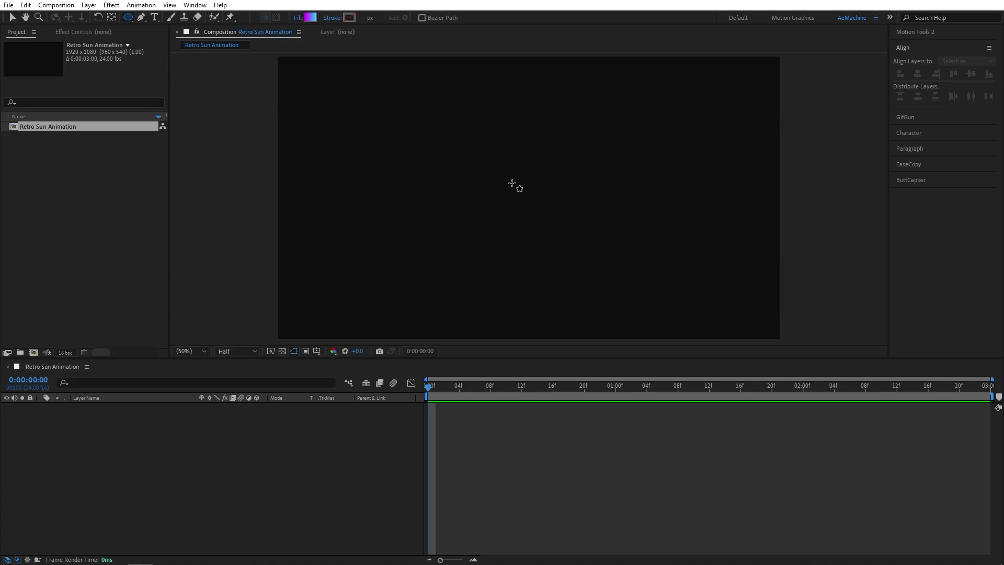
Edit the gradient in the Gradient Editor, removing a trial middle stop to keep magenta-to-cyan.
{"action": "left_click", "coordinate": [310, 18]}
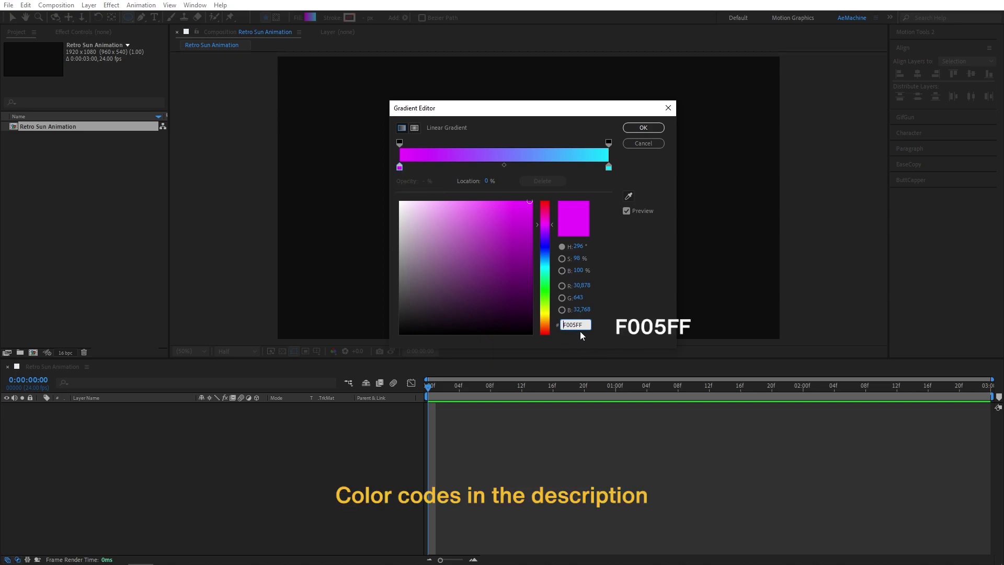
{"action": "left_click", "coordinate": [609, 168]}
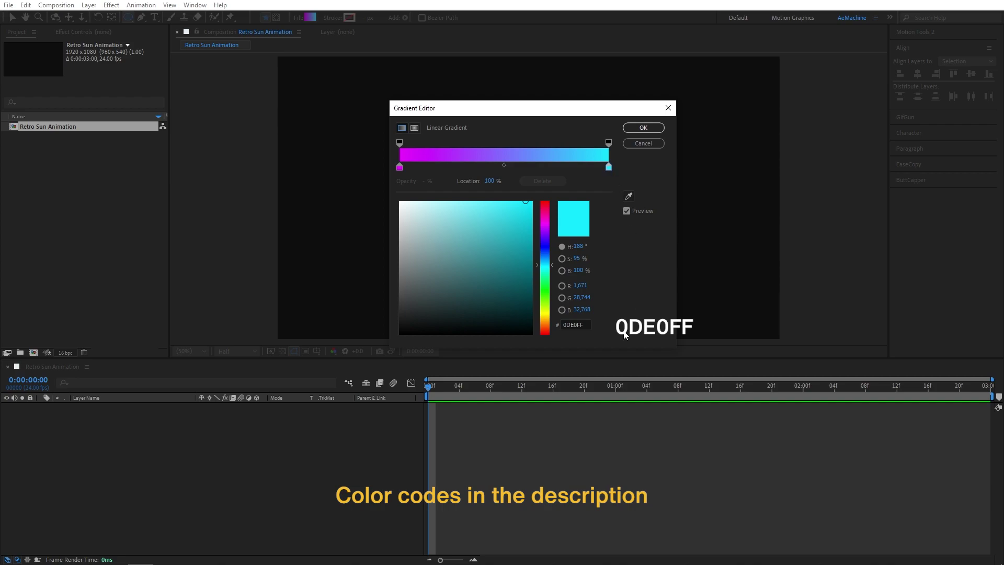
{"action": "left_click", "coordinate": [465, 168]}
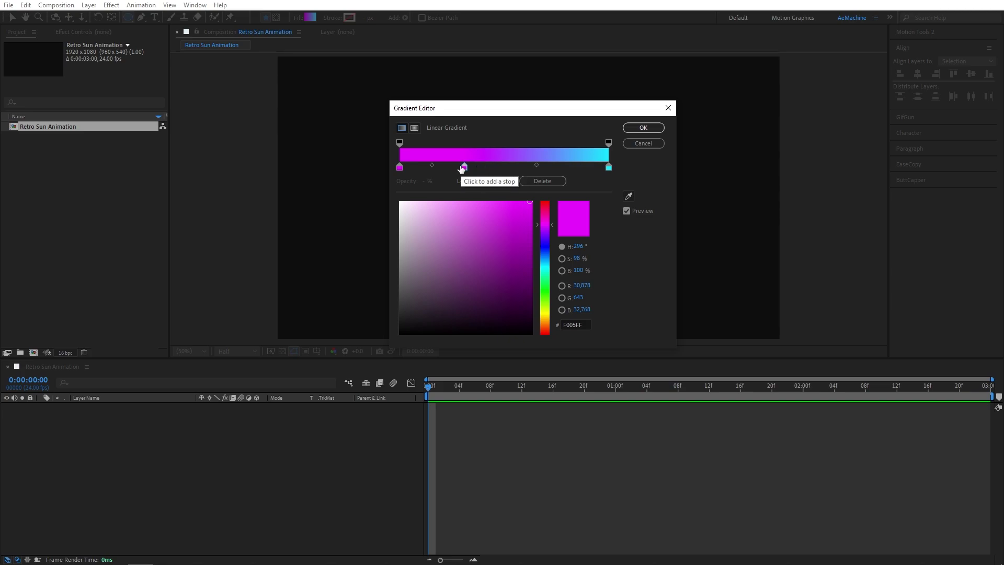
{"action": "left_click_drag", "start_coordinate": [463, 170], "coordinate": [502, 170]}
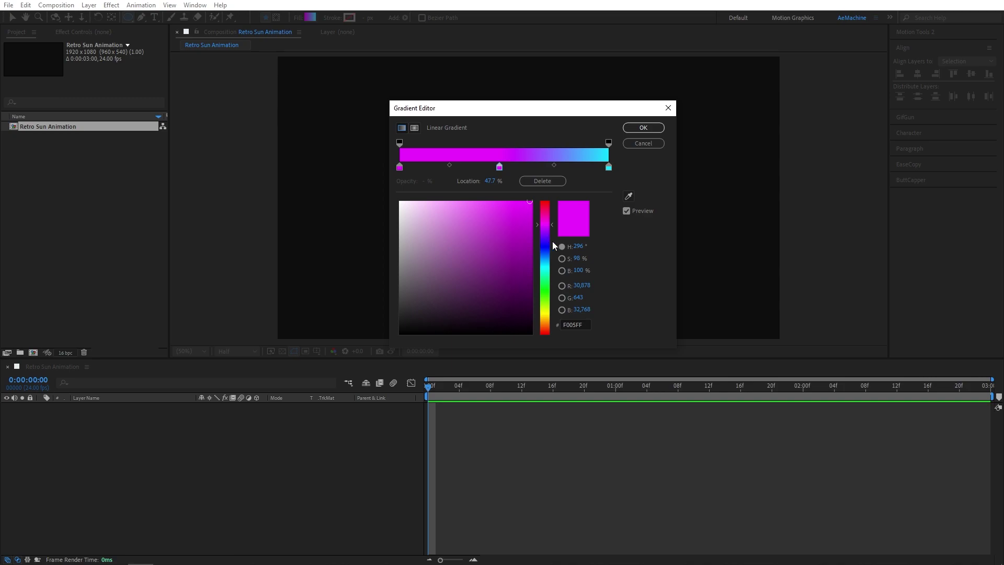
{"action": "left_click_drag", "start_coordinate": [552, 307], "coordinate": [552, 319]}
{"action": "left_click", "coordinate": [425, 202]}
{"action": "left_click_drag", "start_coordinate": [425, 202], "coordinate": [531, 205]}
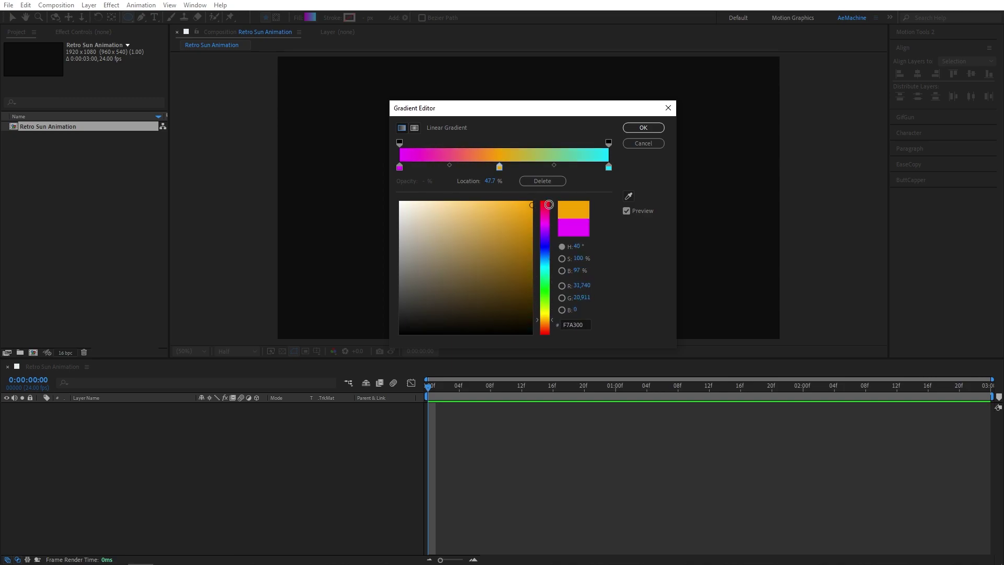
{"action": "mouse_move", "coordinate": [546, 293]}
{"action": "left_mouse_down"}
{"action": "mouse_move", "coordinate": [546, 252]}
{"action": "mouse_move", "coordinate": [547, 285]}
{"action": "left_mouse_up"}
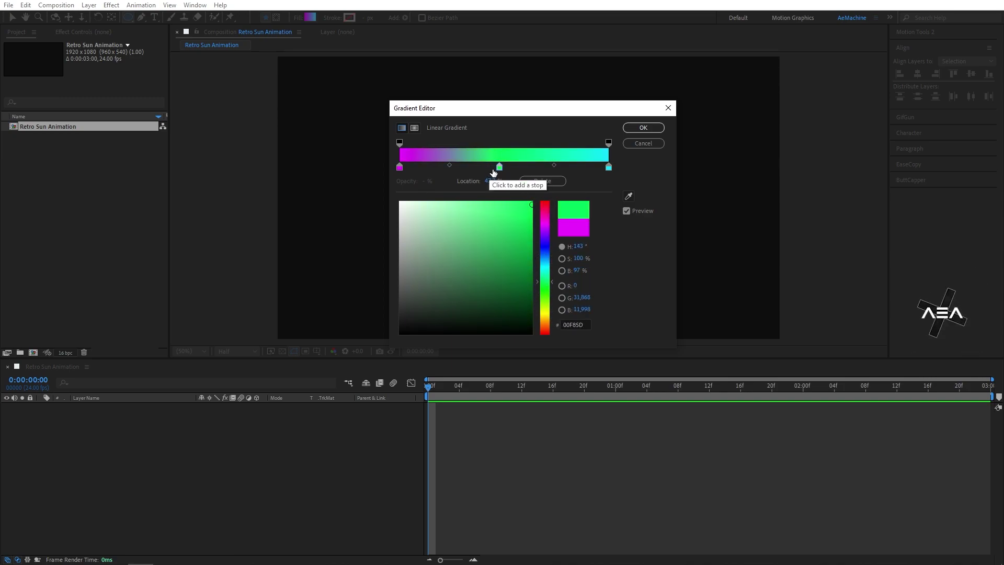
{"action": "left_click", "coordinate": [544, 181]}
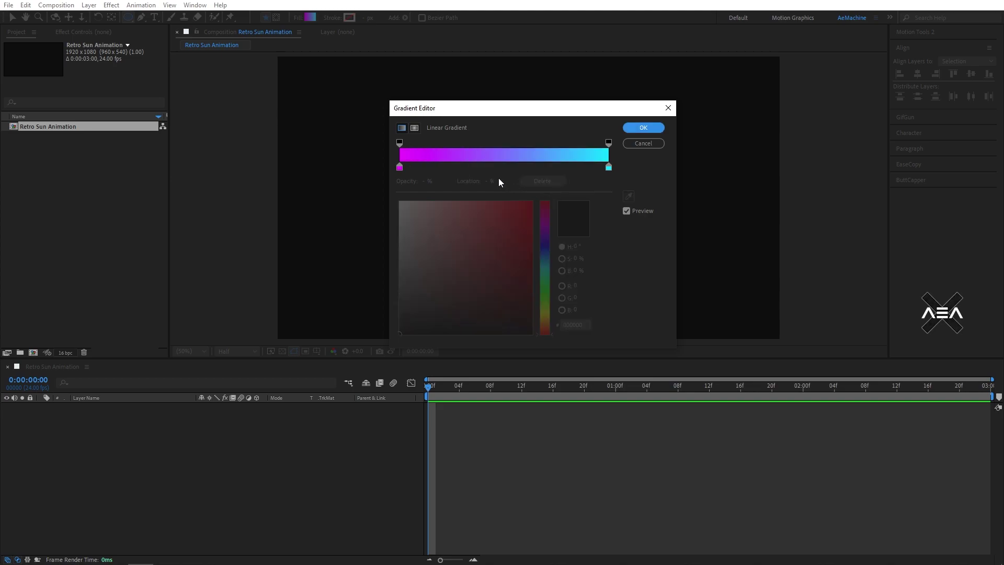
Draw the gradient circle and centre its anchor point with Ctrl+Alt+Home.
{"action": "key", "text": "Return"}
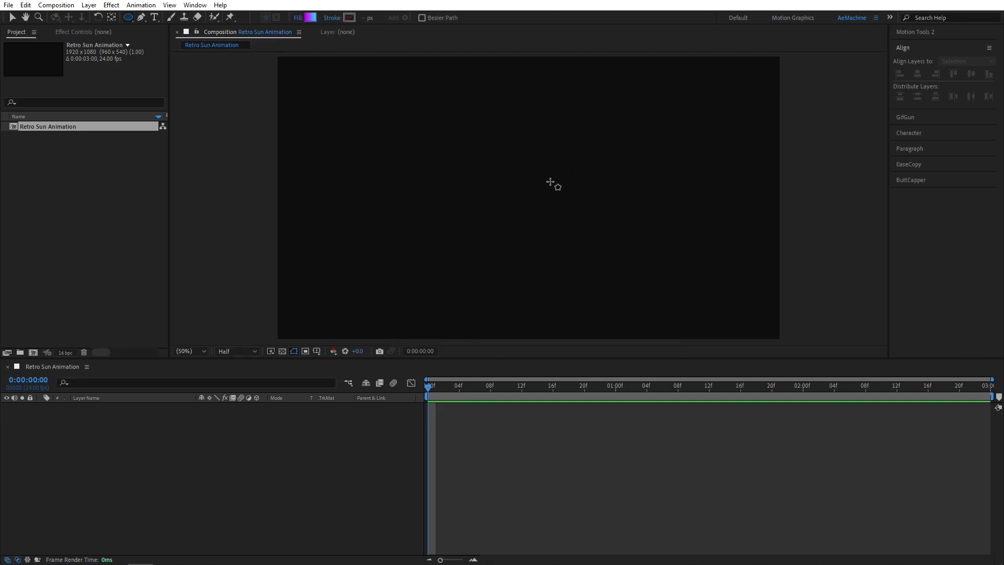
{"action": "left_click_drag", "start_coordinate": [450, 123], "coordinate": [619, 291]}
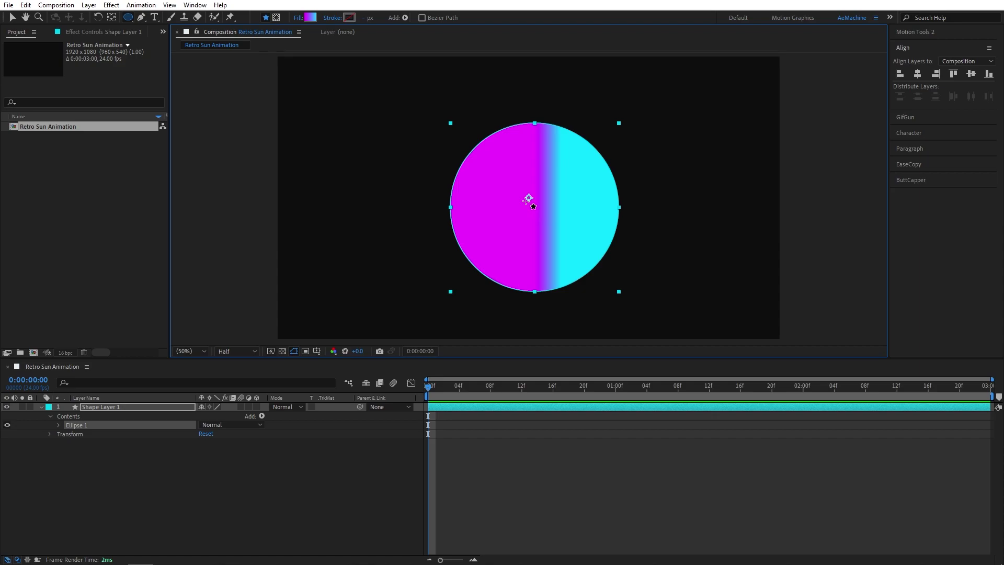
{"action": "left_click", "coordinate": [105, 407]}
{"action": "key", "text": "ctrl+alt+Home"}
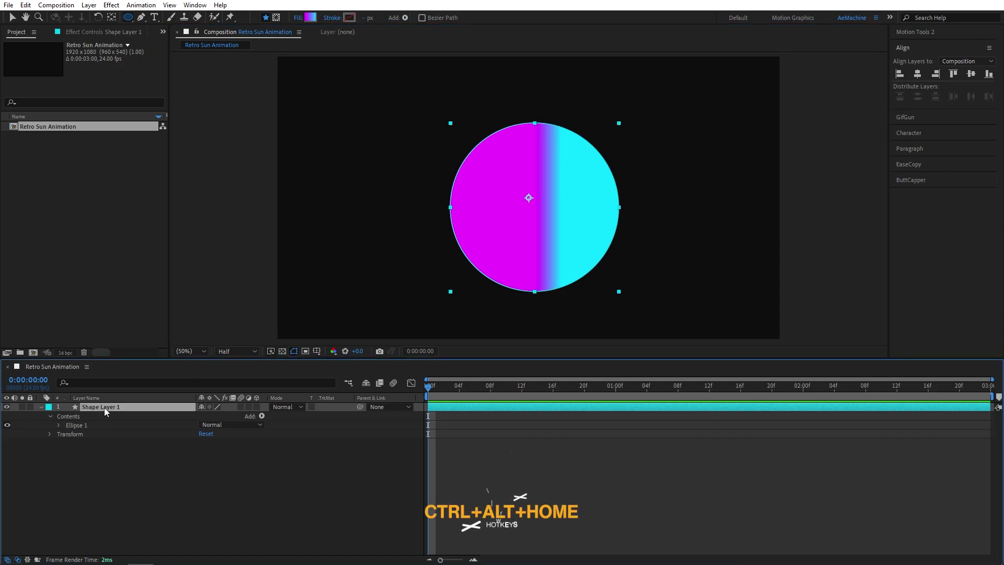
{"action": "key", "text": "ctrl+alt+Home"}
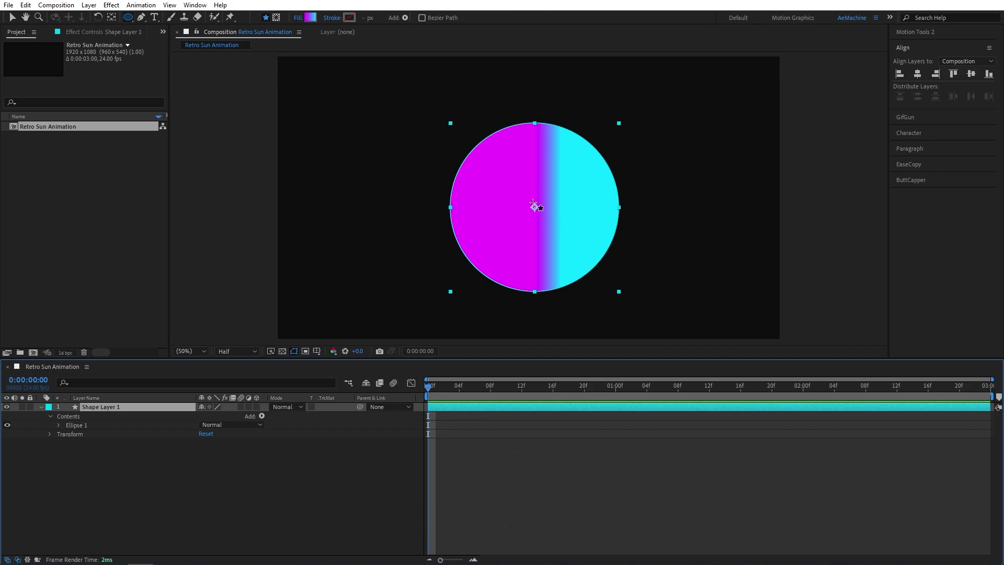
Align Shape Layer 1 horizontally and vertically to the composition centre.
{"action": "left_click", "coordinate": [130, 453]}
{"action": "left_click", "coordinate": [112, 408]}
{"action": "left_click", "coordinate": [918, 78]}
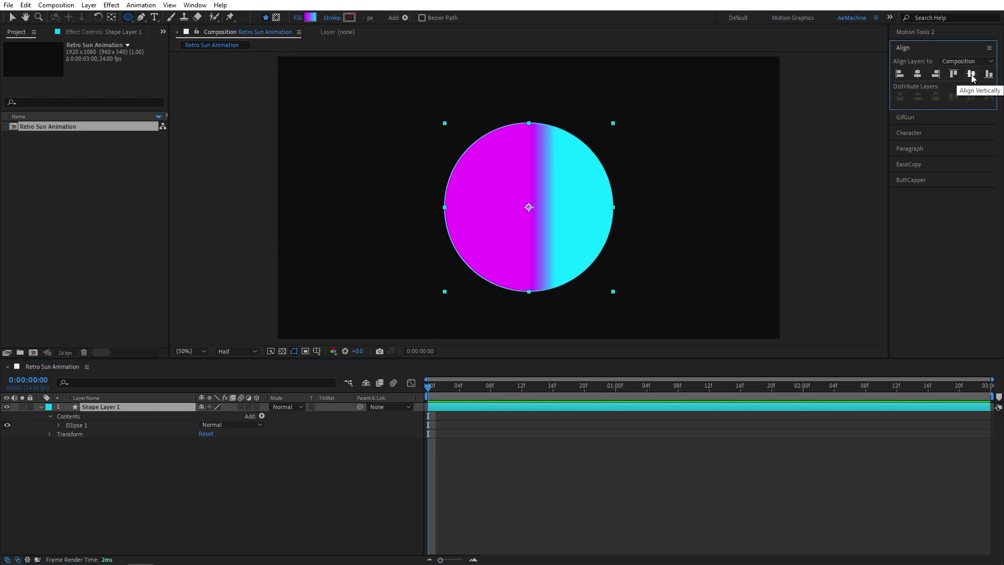
{"action": "left_click", "coordinate": [971, 74]}
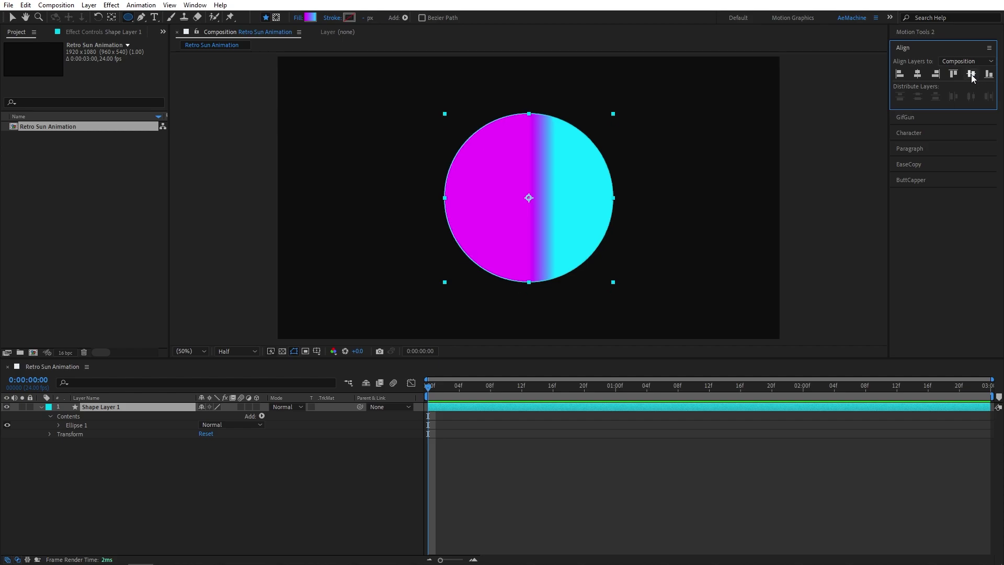
Drag the Gradient Fill 1 handles vertically, magenta at the circle's top and cyan at the bottom.
{"action": "left_click", "coordinate": [13, 18]}
{"action": "left_click", "coordinate": [57, 424]}
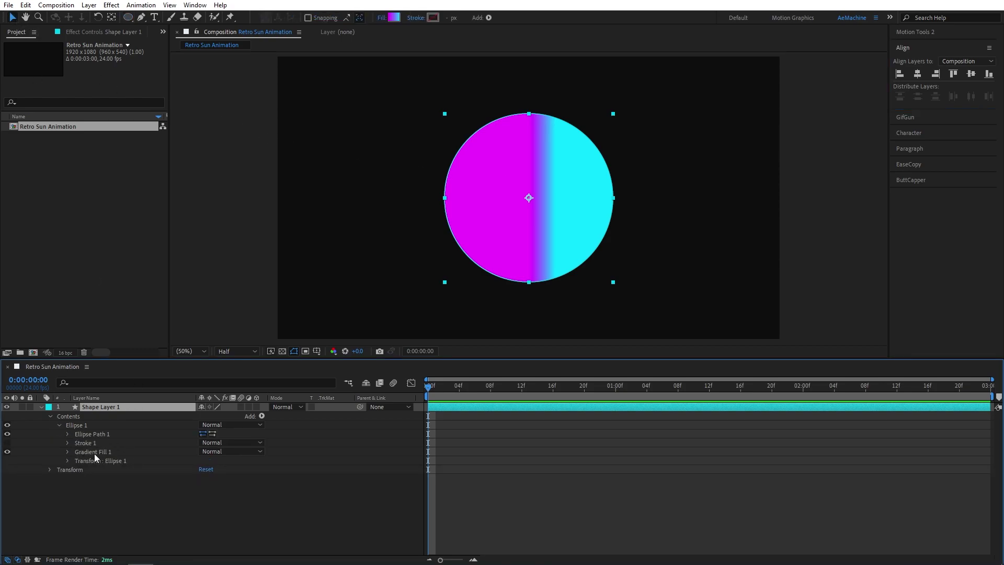
{"action": "left_click", "coordinate": [95, 452]}
{"action": "left_click_drag", "start_coordinate": [555, 197], "coordinate": [529, 282]}
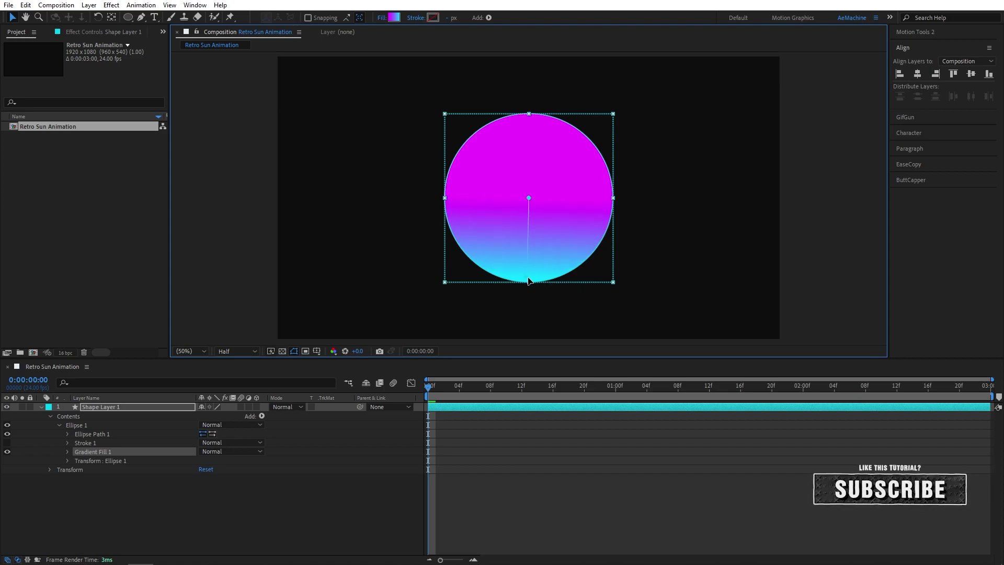
{"action": "left_click_drag", "start_coordinate": [529, 198], "coordinate": [531, 158]}
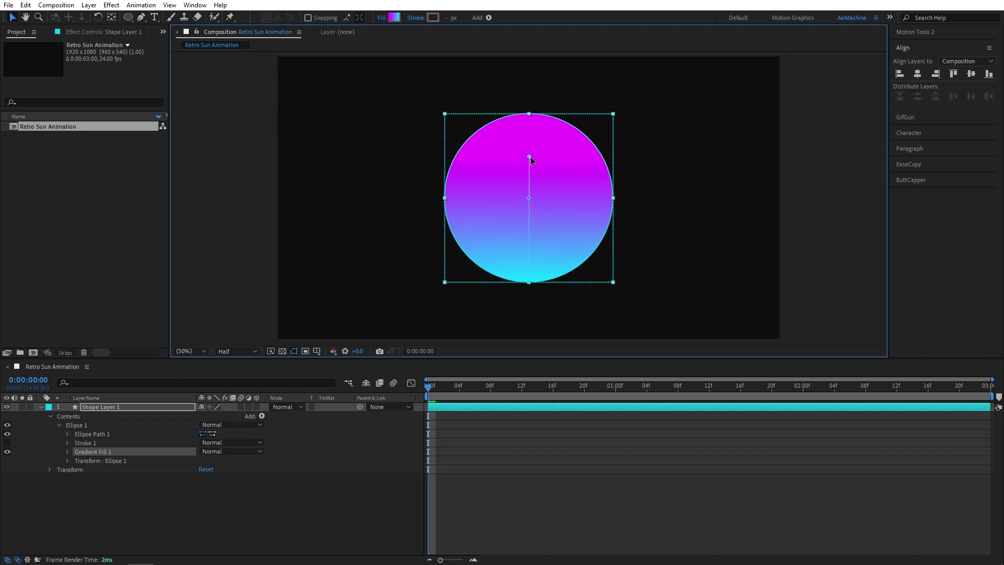
{"action": "left_click", "coordinate": [118, 477]}
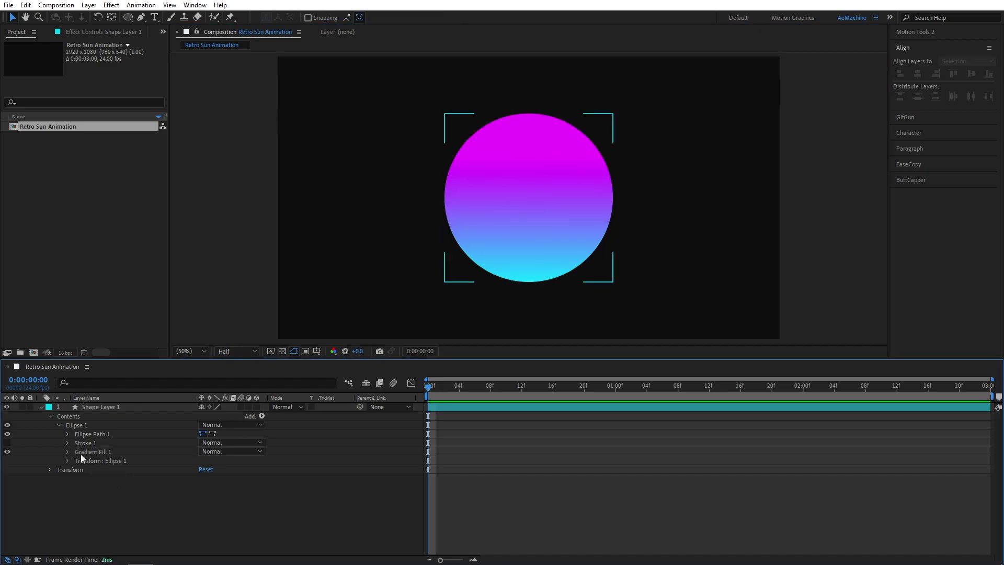
Rename Shape Layer 1 to 'Retro Sun' and turn on the transparency grid.
{"action": "left_click", "coordinate": [42, 407]}
{"action": "left_click", "coordinate": [109, 407]}
{"action": "key", "text": "Return"}
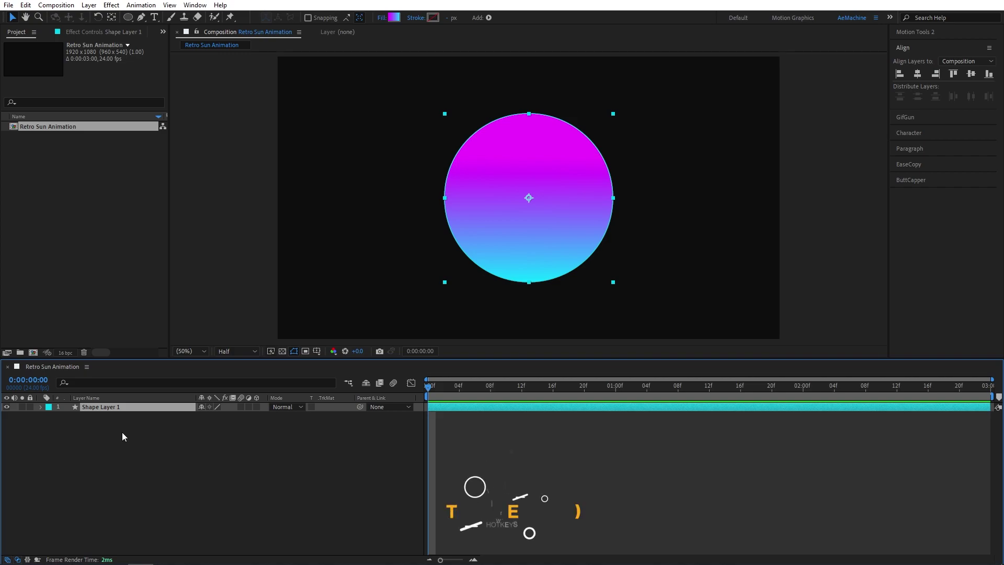
{"action": "type", "text": "R"}
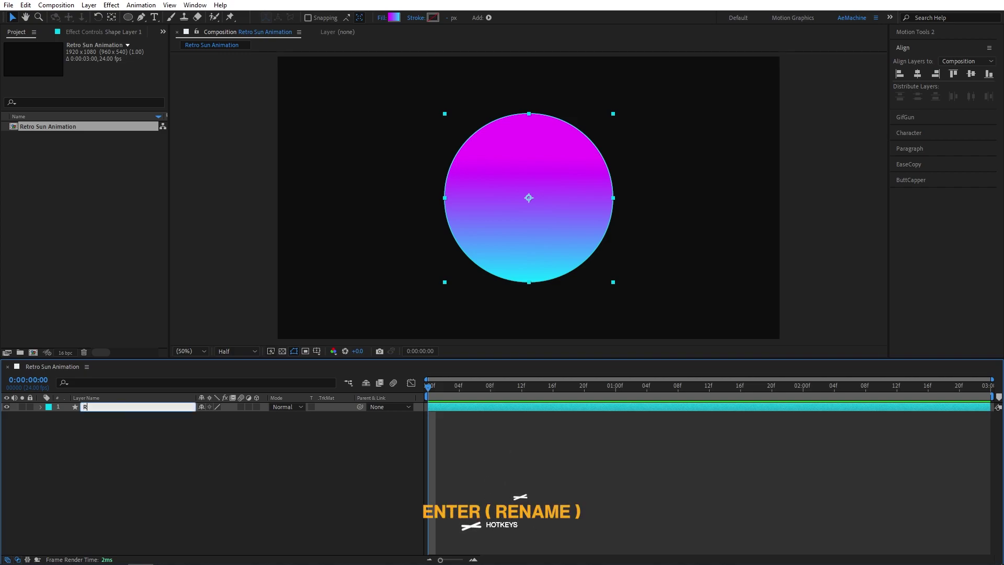
{"action": "type", "text": "etro Sun"}
{"action": "left_click", "coordinate": [126, 438]}
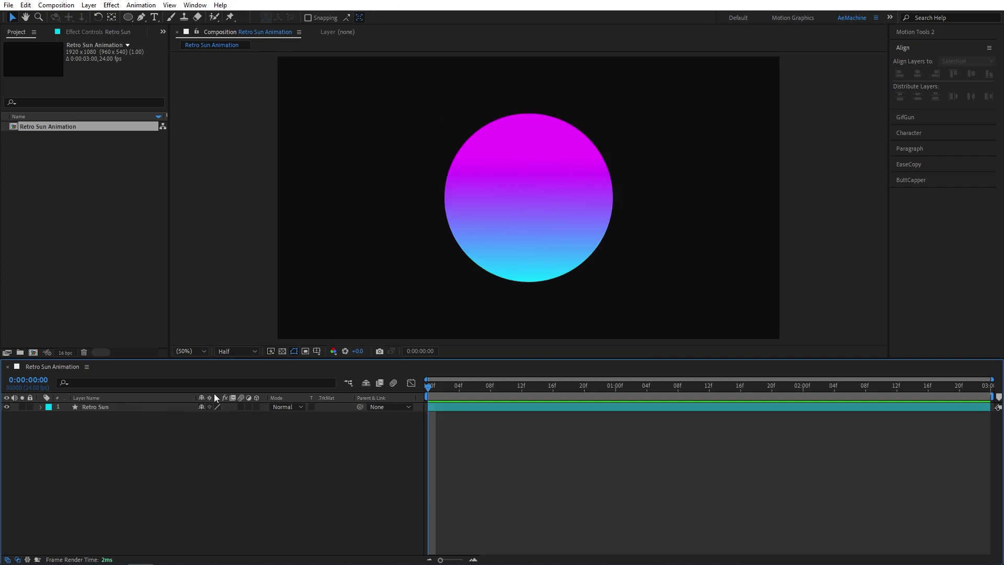
{"action": "left_click", "coordinate": [283, 351]}
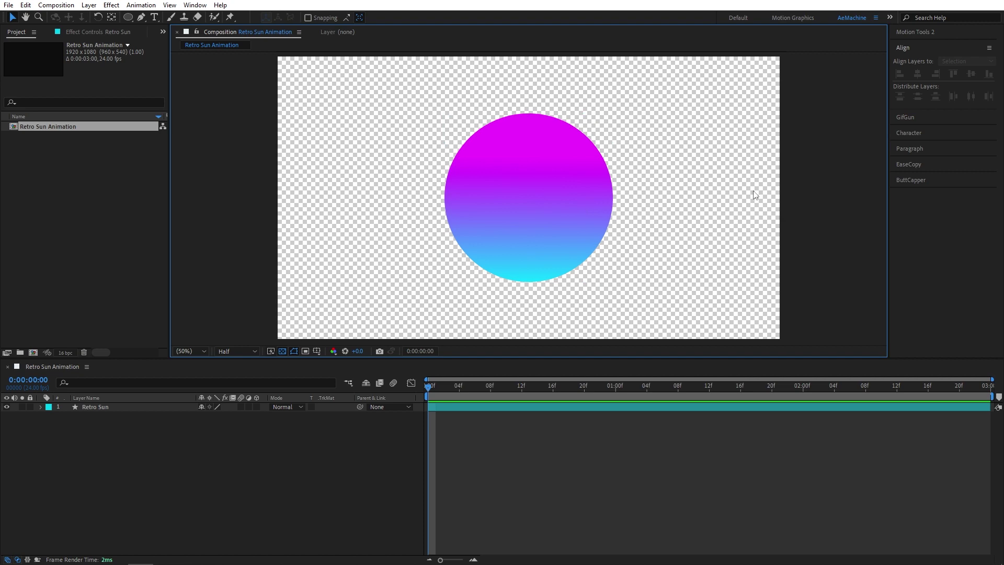
With the Pen tool, set new shapes to no fill and a solid colour stroke.
{"action": "left_click", "coordinate": [141, 19]}
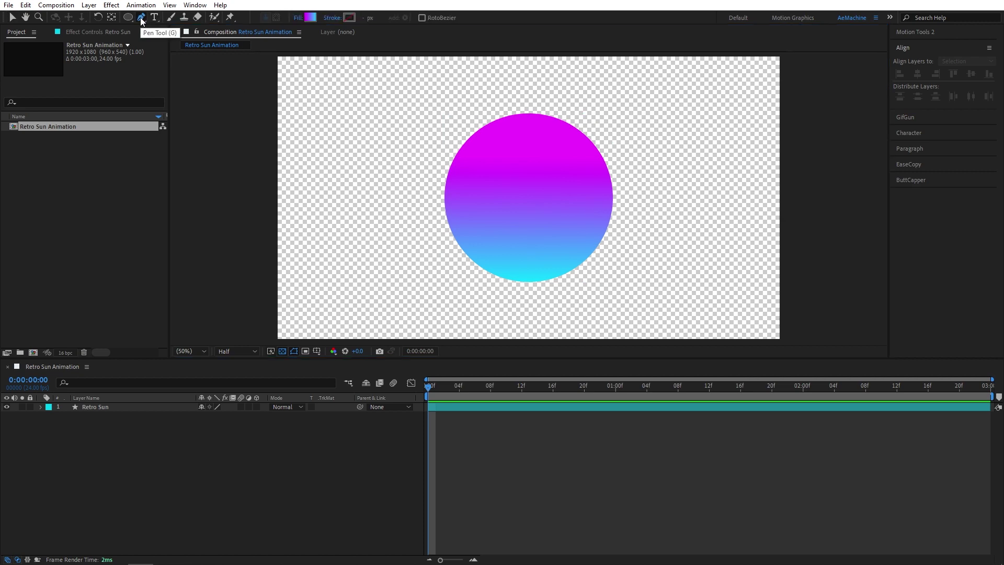
{"action": "left_click", "coordinate": [297, 18]}
{"action": "left_click", "coordinate": [450, 247]}
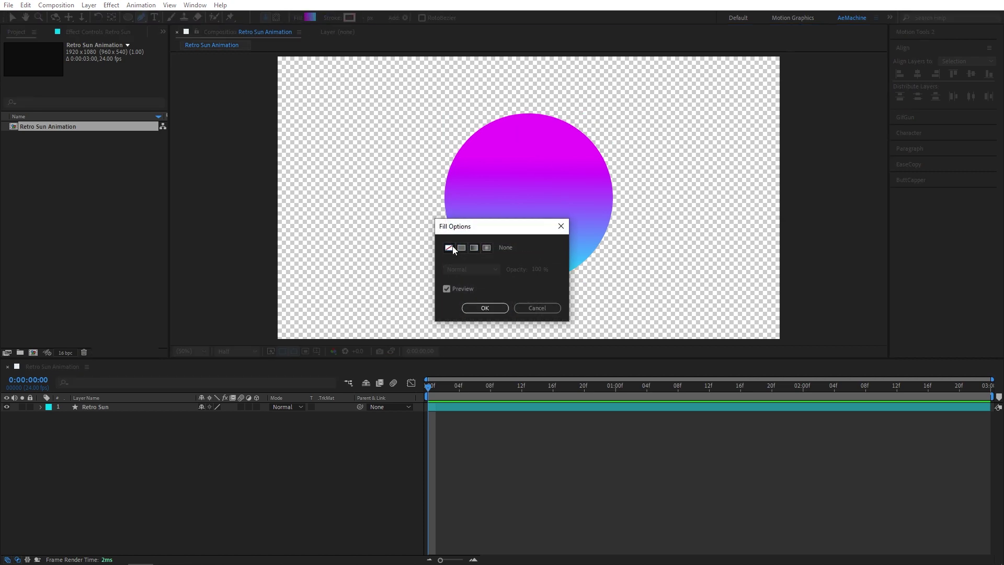
{"action": "left_click", "coordinate": [482, 308]}
{"action": "left_click", "coordinate": [332, 18]}
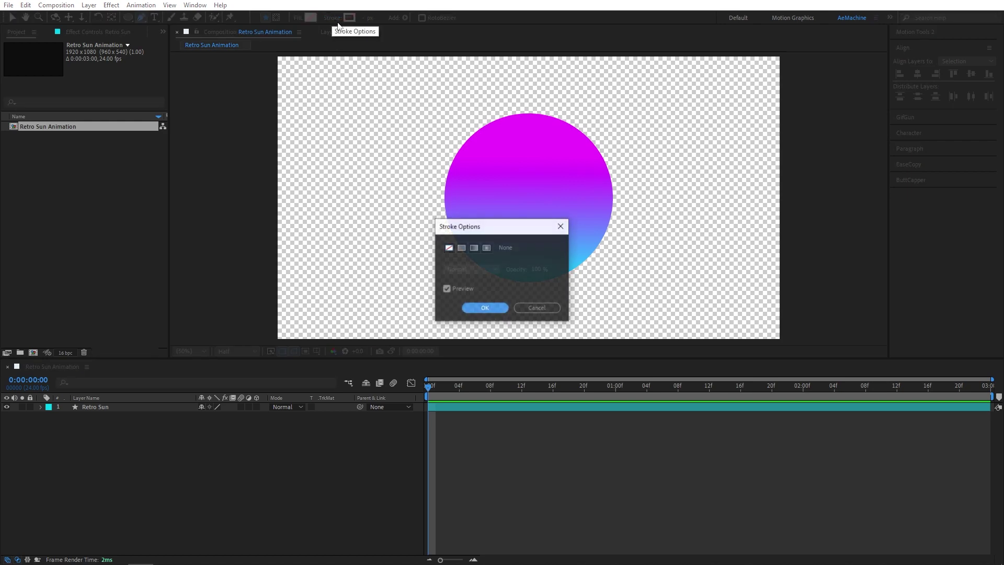
{"action": "left_click", "coordinate": [461, 247]}
{"action": "left_click", "coordinate": [484, 307]}
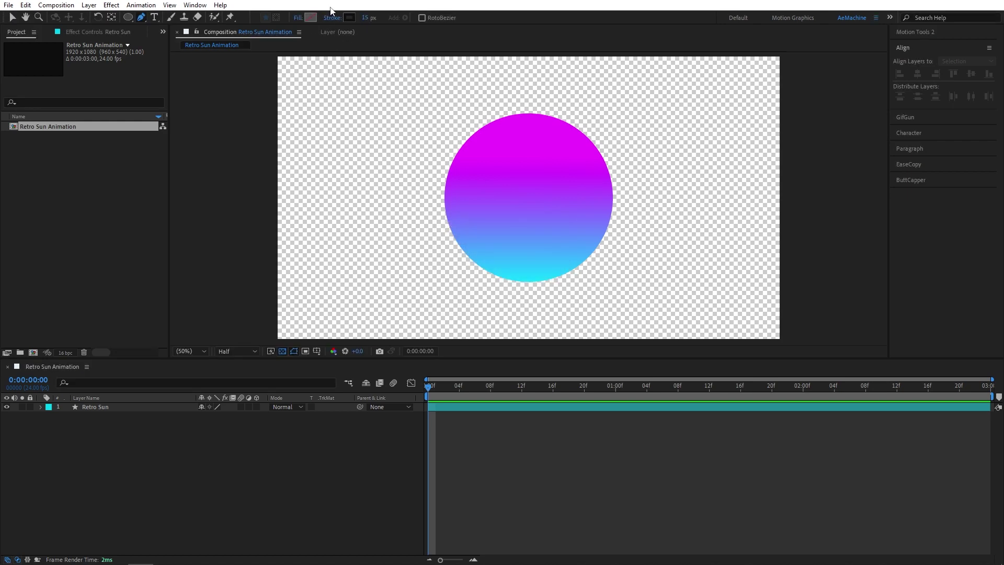
Copy the 0E0E0E background hex from Composition Settings and paste it as the stroke colour.
{"action": "left_click", "coordinate": [349, 18]}
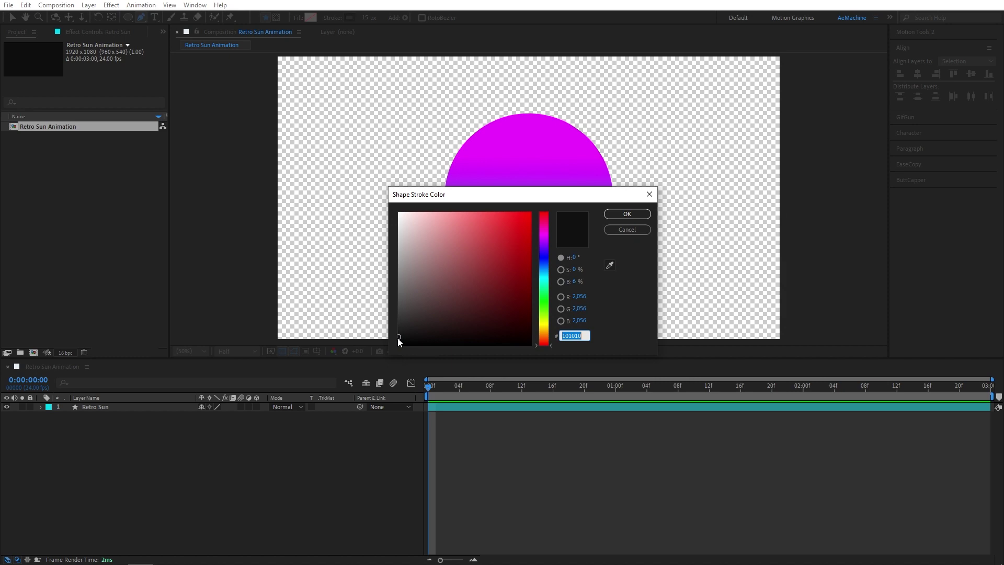
{"action": "left_click", "coordinate": [632, 231]}
{"action": "right_click", "coordinate": [70, 366]}
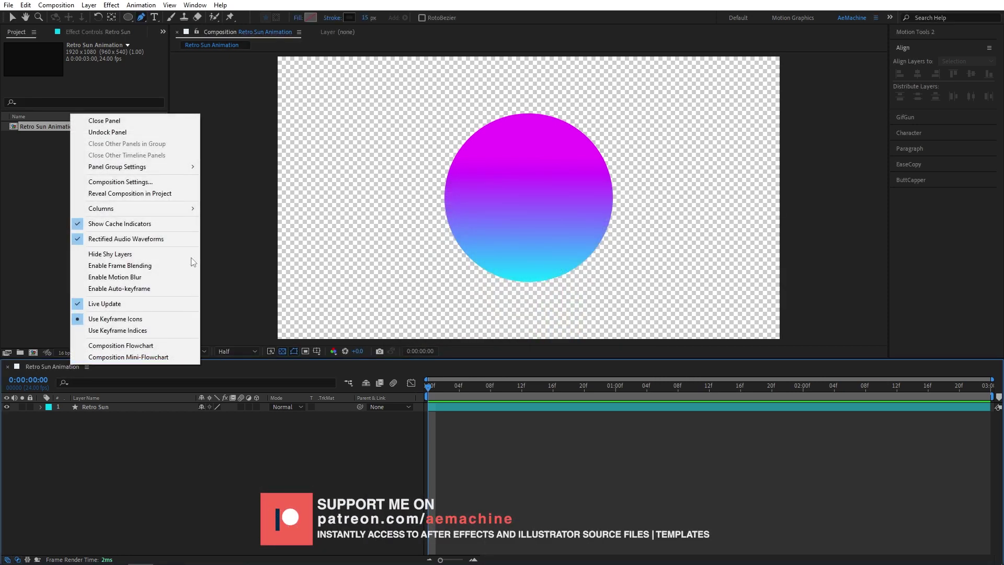
{"action": "left_click", "coordinate": [109, 177]}
{"action": "left_click", "coordinate": [445, 335]}
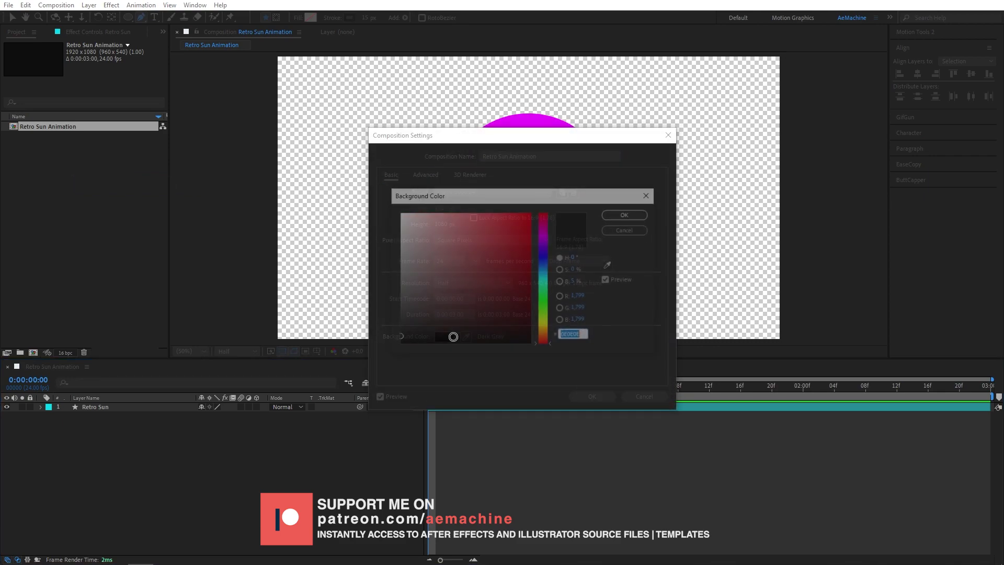
{"action": "right_click", "coordinate": [579, 336]}
{"action": "left_click", "coordinate": [601, 370]}
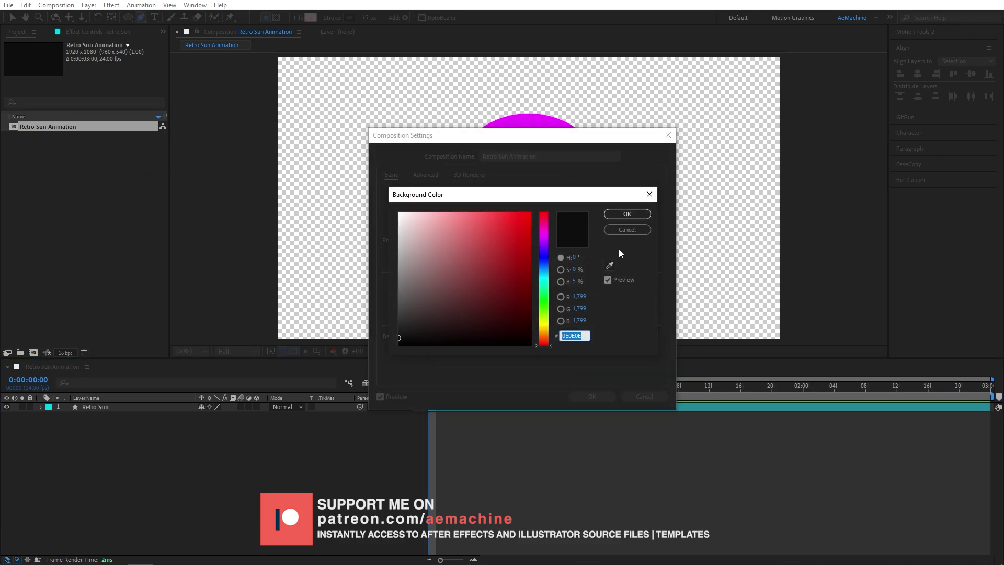
{"action": "left_click", "coordinate": [632, 228]}
{"action": "left_click", "coordinate": [646, 395]}
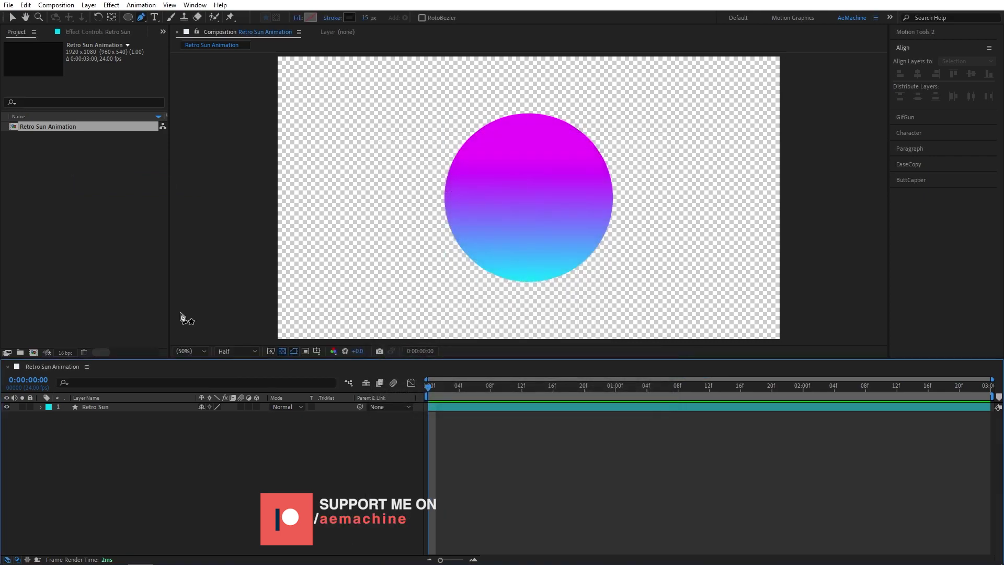
{"action": "left_click", "coordinate": [348, 17]}
{"action": "key", "text": "ctrl+v"}
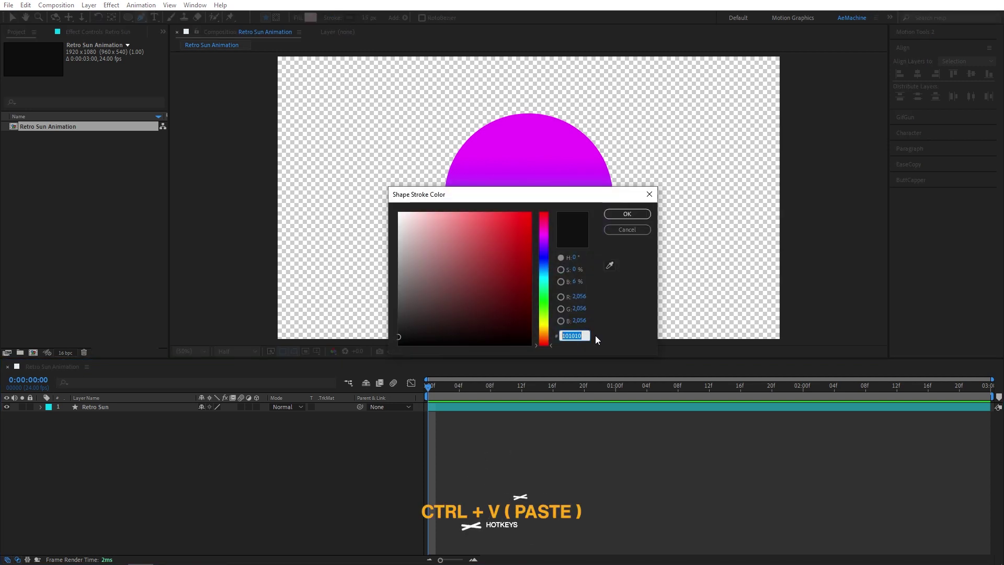
Confirm the dark stroke colour and draw a horizontal line across the sun.
{"action": "left_click", "coordinate": [622, 215]}
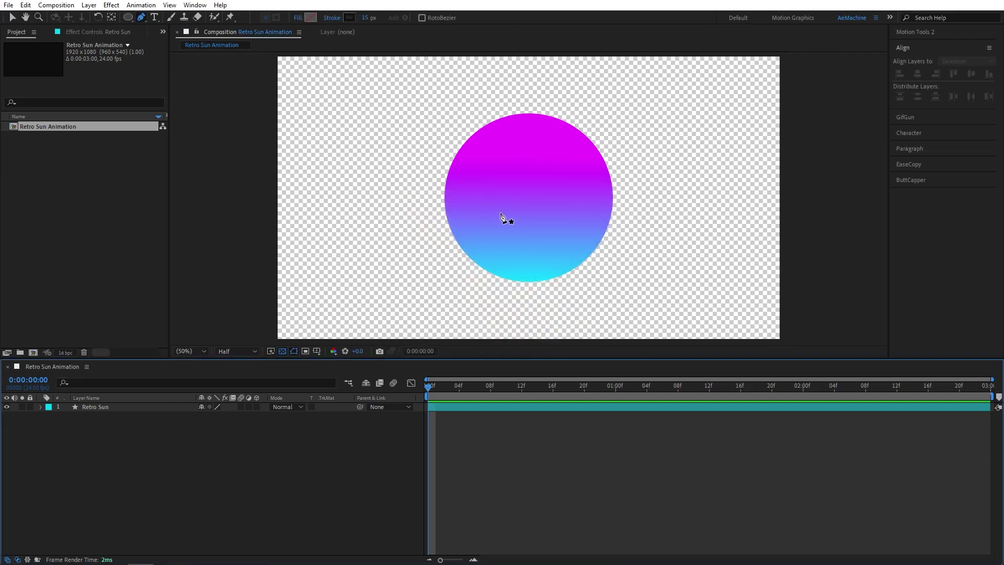
{"action": "left_click", "coordinate": [345, 194]}
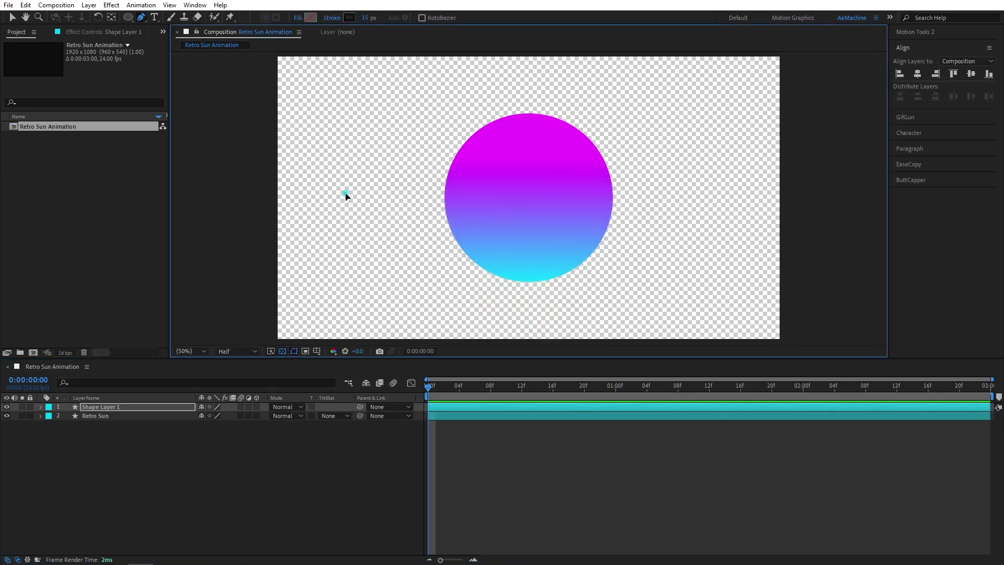
{"action": "left_click", "coordinate": [710, 194]}
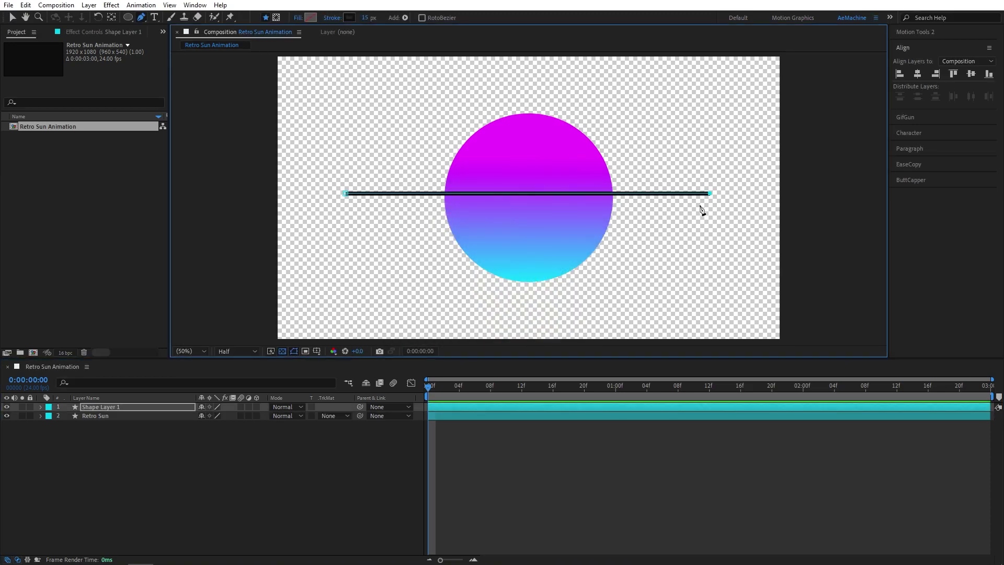
{"action": "left_click", "coordinate": [158, 432]}
Centre the line layer horizontally and vertically in the composition and expand its properties.
{"action": "left_click", "coordinate": [112, 407]}
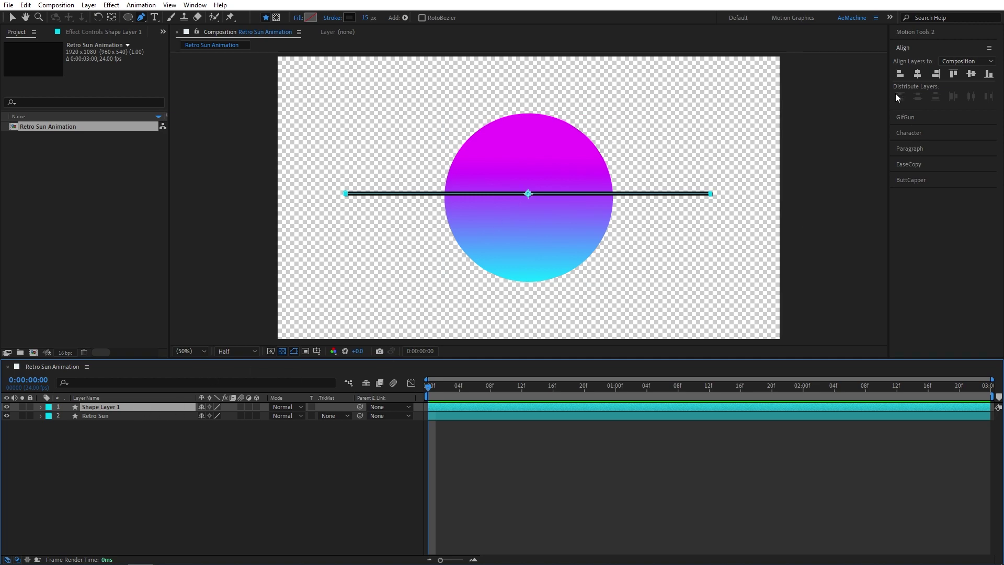
{"action": "left_click", "coordinate": [917, 75]}
{"action": "left_click", "coordinate": [971, 74]}
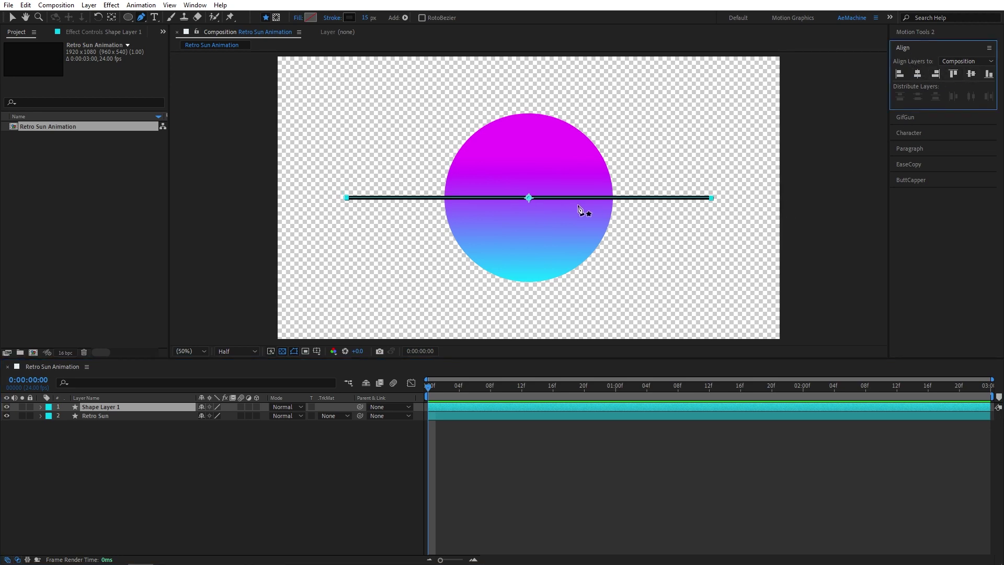
{"action": "left_click", "coordinate": [42, 408]}
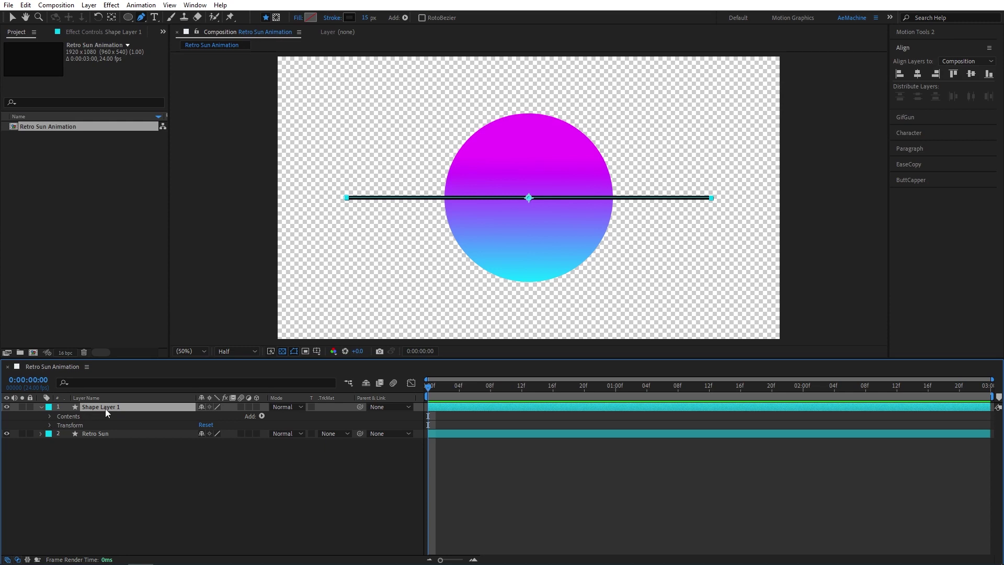
{"action": "key", "text": "ctrl+d"}
{"action": "key", "text": "v"}
{"action": "left_click_drag", "start_coordinate": [531, 197], "coordinate": [531, 166]}
{"action": "key", "text": "ctrl+d"}
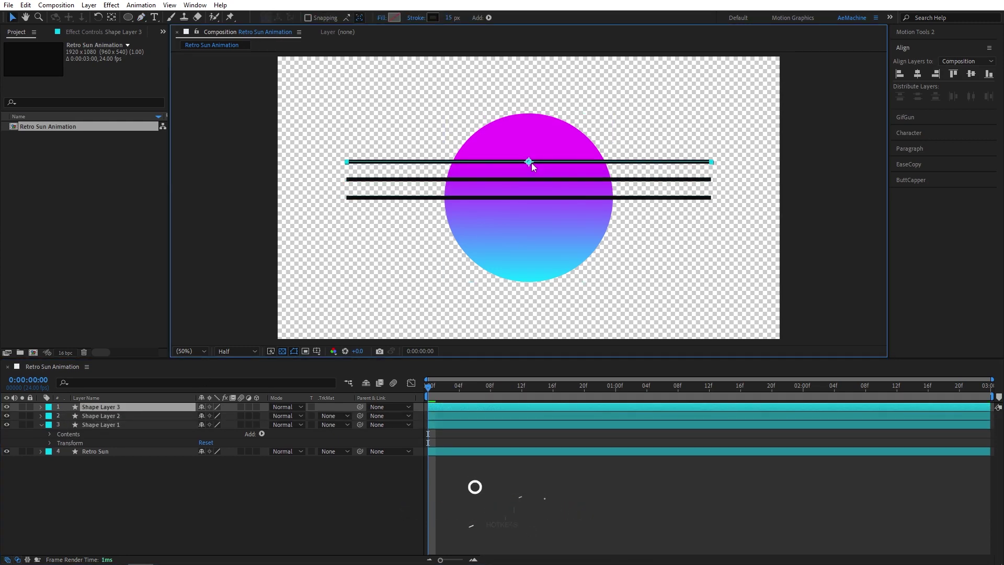
{"action": "key", "text": "Delete"}
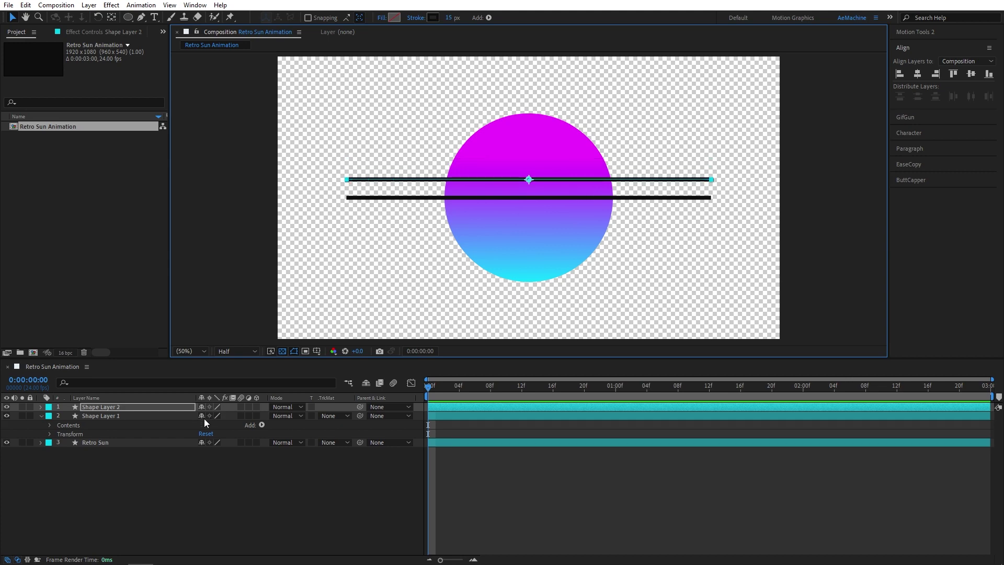
{"action": "key", "text": "ctrl+z"}
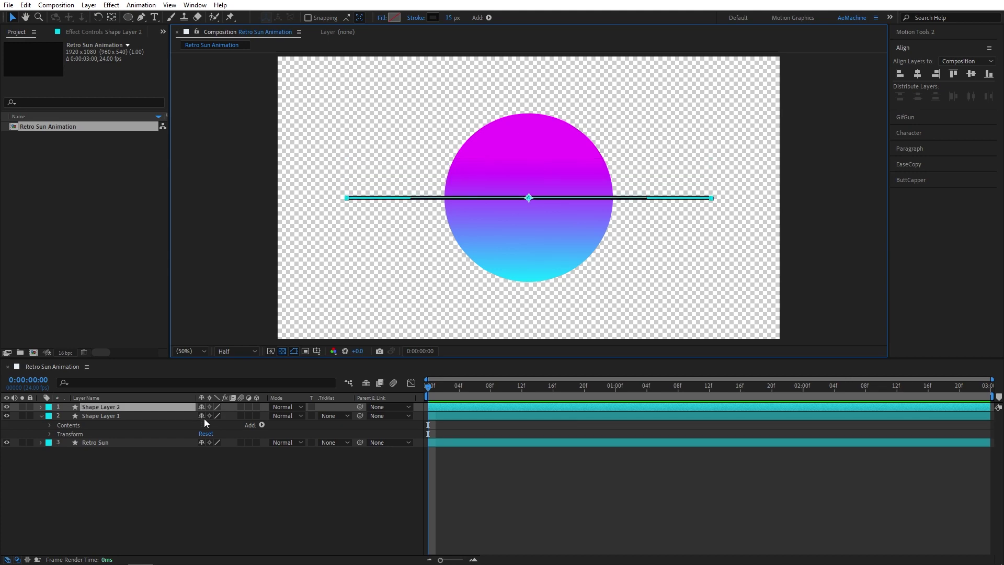
{"action": "key", "text": "Delete"}
{"action": "left_click", "coordinate": [50, 416]}
Add a Repeater to the line's Shape 1 group and reveal its Transform settings.
{"action": "left_click", "coordinate": [83, 425]}
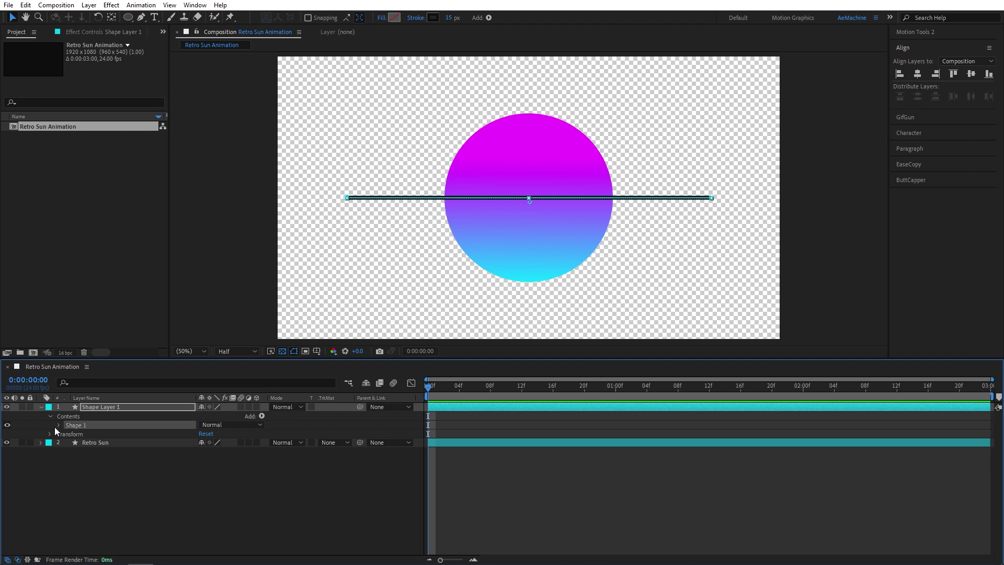
{"action": "left_click", "coordinate": [58, 426]}
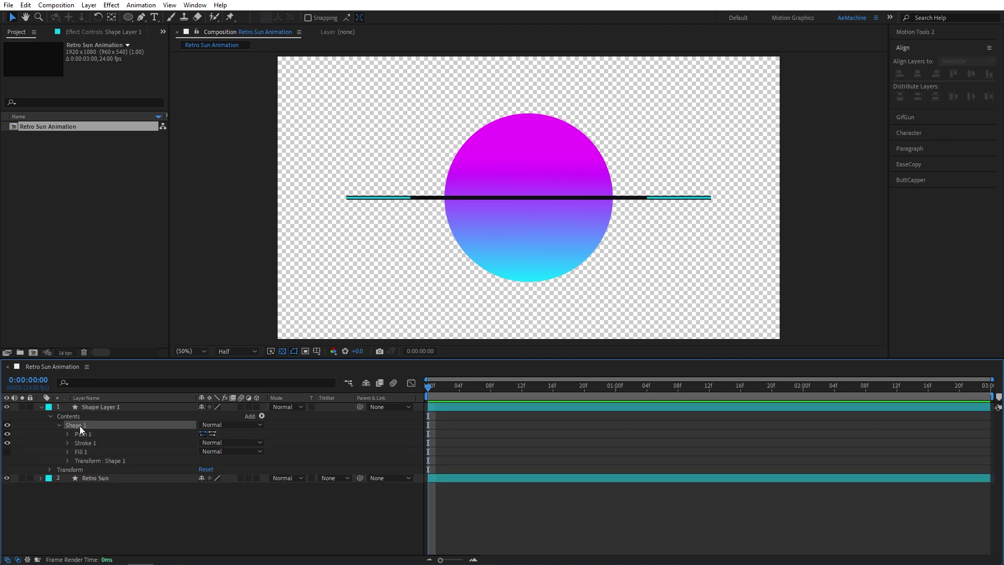
{"action": "left_click", "coordinate": [243, 433]}
{"action": "left_click", "coordinate": [261, 416]}
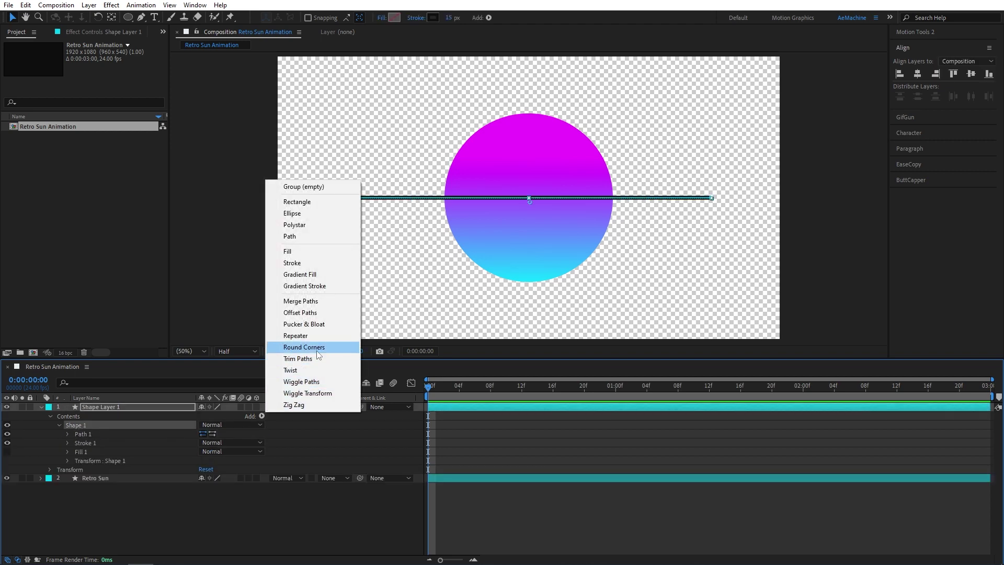
{"action": "left_click", "coordinate": [293, 334]}
{"action": "left_click", "coordinate": [67, 460]}
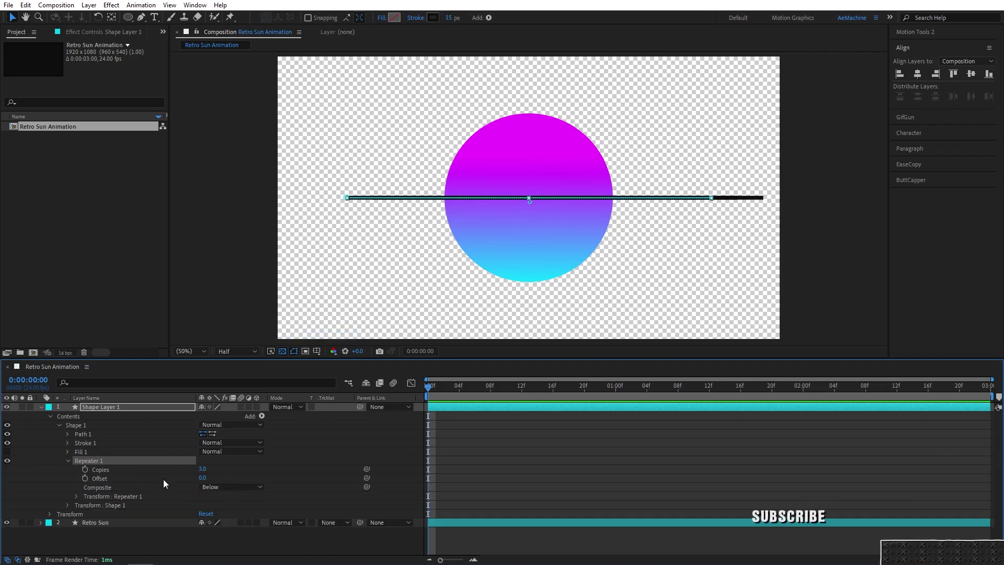
{"action": "left_click", "coordinate": [76, 497]}
{"action": "scroll", "coordinate": [159, 487], "scroll_direction": "down", "scroll_amount": 2}
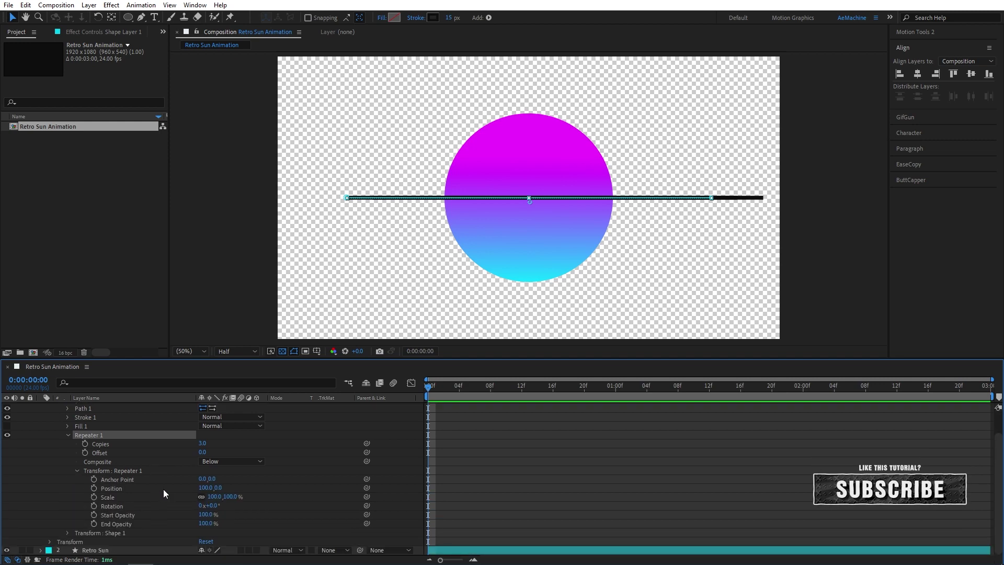
Set Repeater 1 Position to 0, 64 and Copies to 30.
{"action": "left_click", "coordinate": [205, 488]}
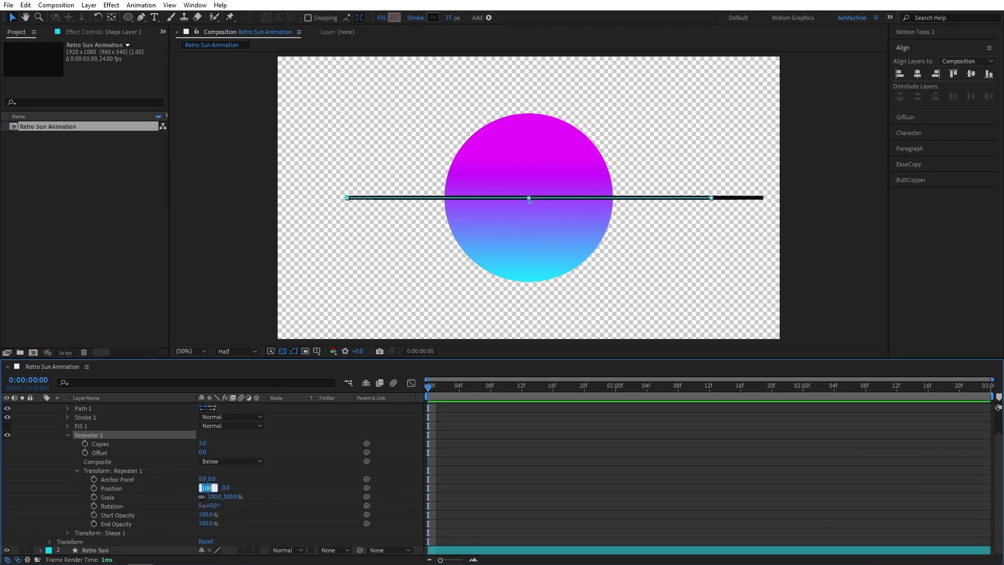
{"action": "type", "text": "0"}
{"action": "key", "text": "Return"}
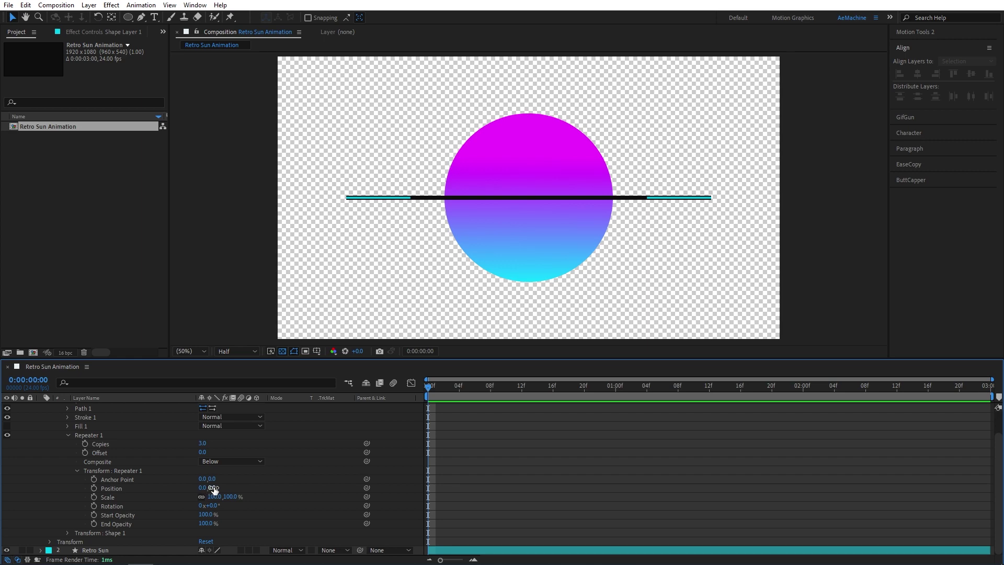
{"action": "left_click_drag", "start_coordinate": [214, 489], "coordinate": [242, 492]}
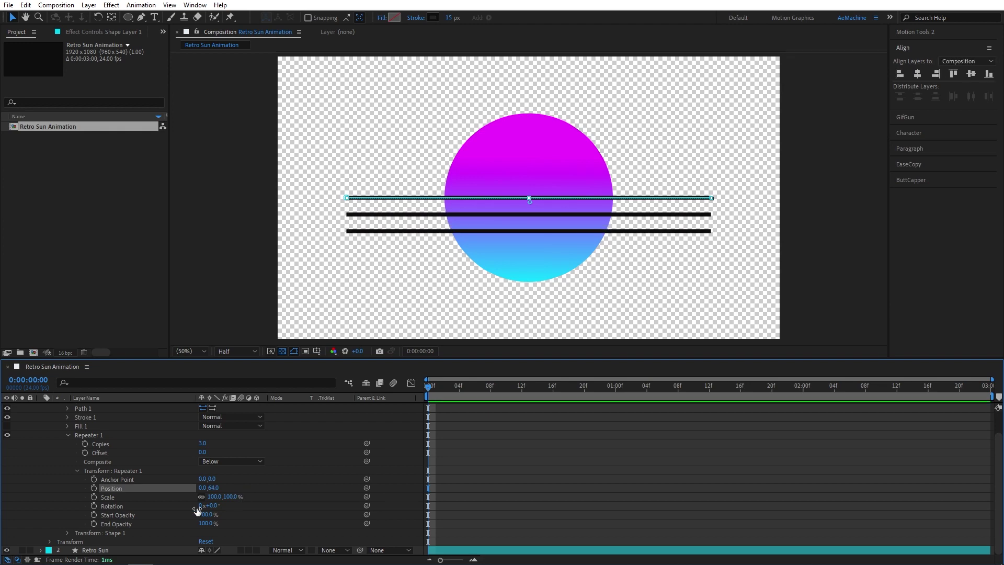
{"action": "left_click", "coordinate": [47, 471]}
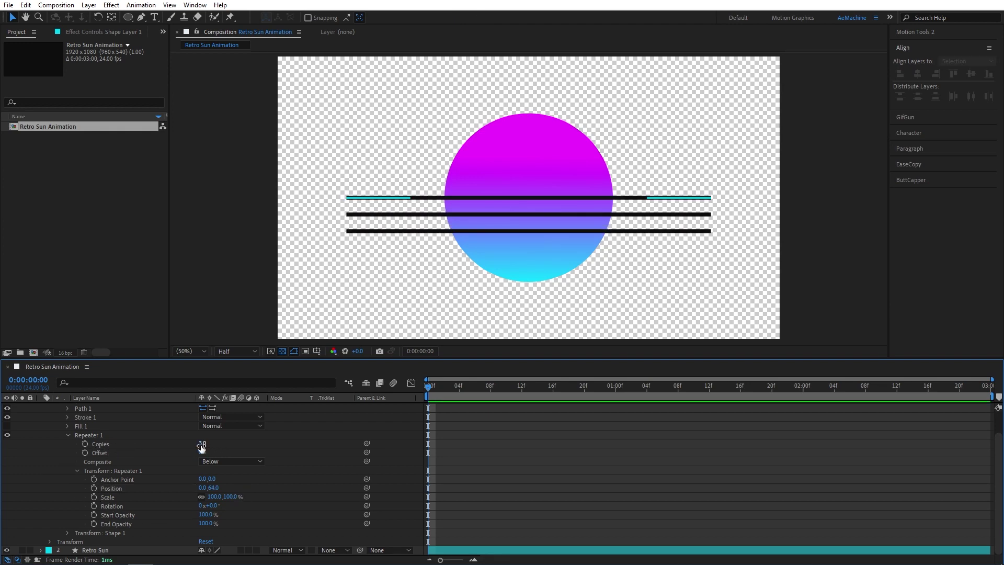
{"action": "left_click_drag", "start_coordinate": [203, 443], "coordinate": [210, 444]}
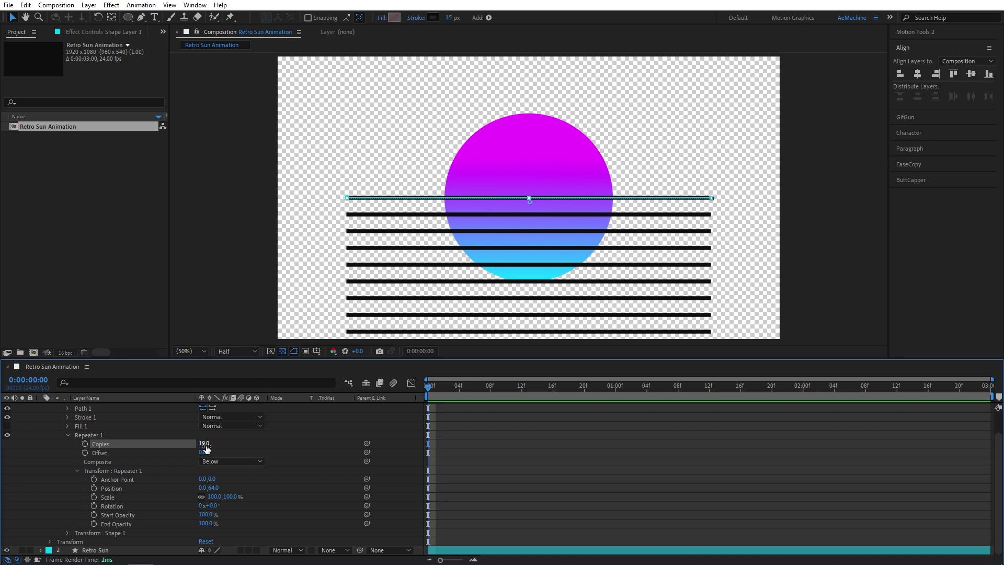
{"action": "type", "text": "30"}
{"action": "key", "text": "Return"}
{"action": "scroll", "coordinate": [68, 443], "scroll_direction": "up", "scroll_amount": 1}
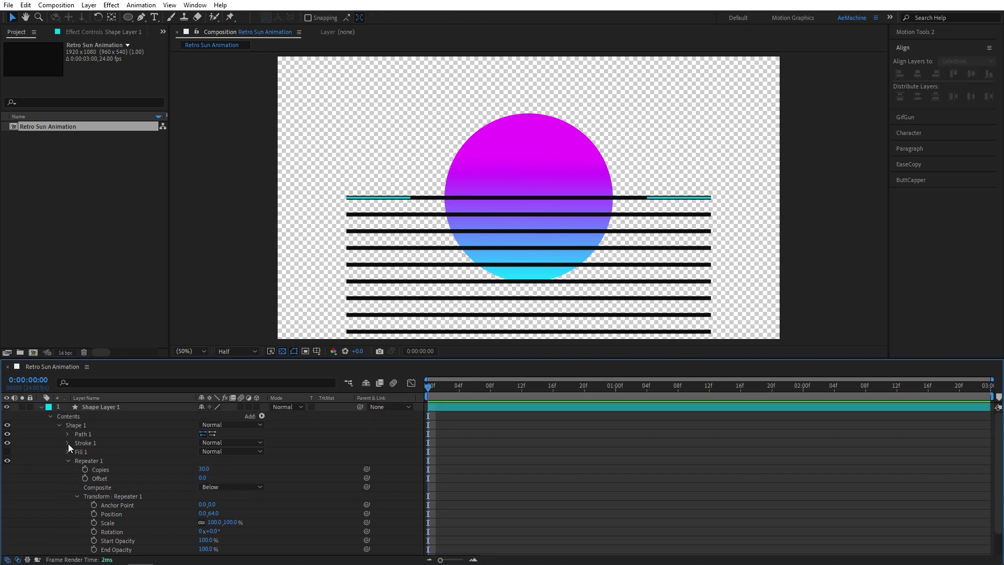
Move the line layer up so the stripes start at the composition's top edge.
{"action": "left_click", "coordinate": [104, 408]}
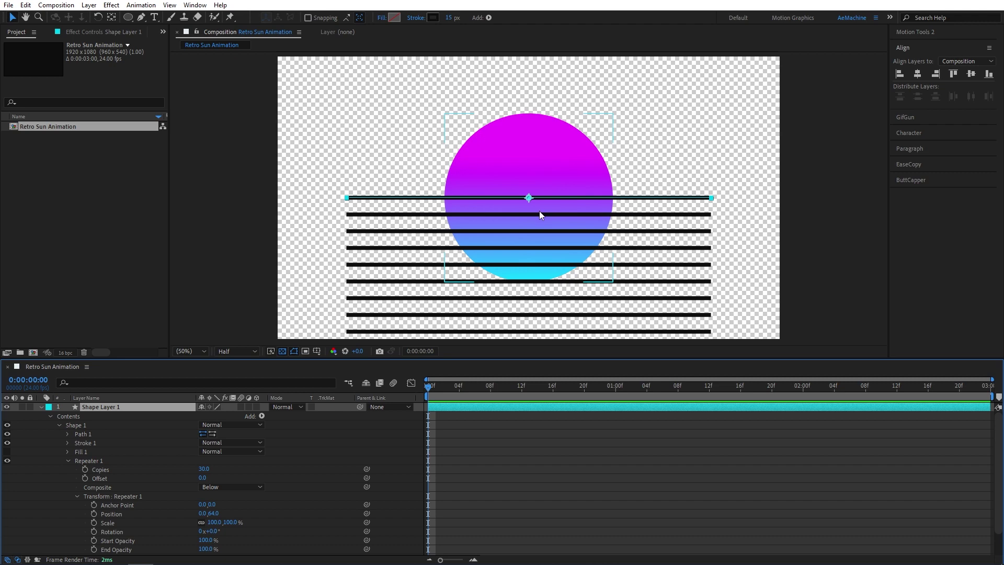
{"action": "left_click_drag", "start_coordinate": [538, 211], "coordinate": [540, 240]}
{"action": "left_click_drag", "start_coordinate": [452, 216], "coordinate": [604, 286]}
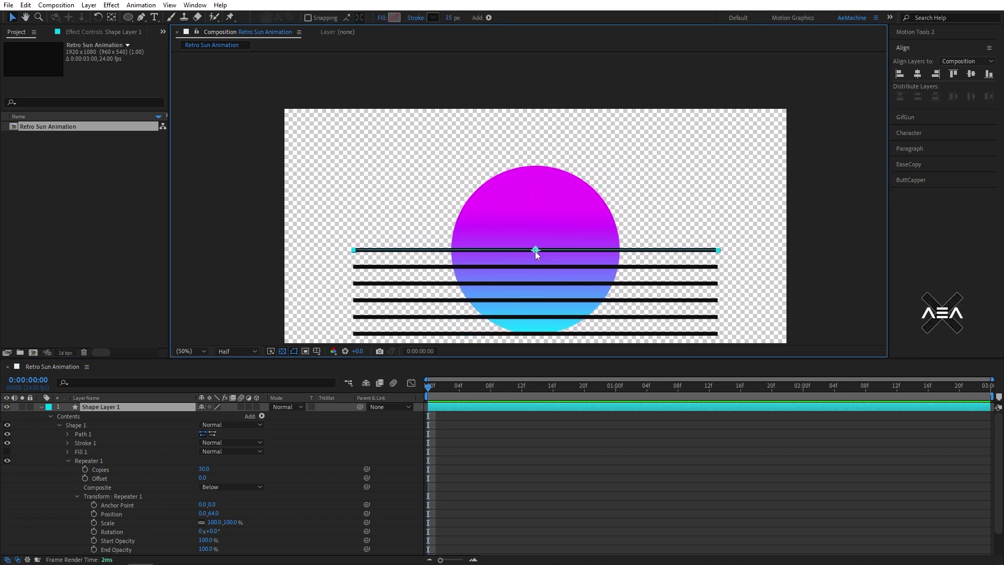
{"action": "left_click_drag", "start_coordinate": [536, 250], "coordinate": [560, 167]}
{"action": "scroll", "coordinate": [544, 183], "scroll_direction": "up", "scroll_amount": 4}
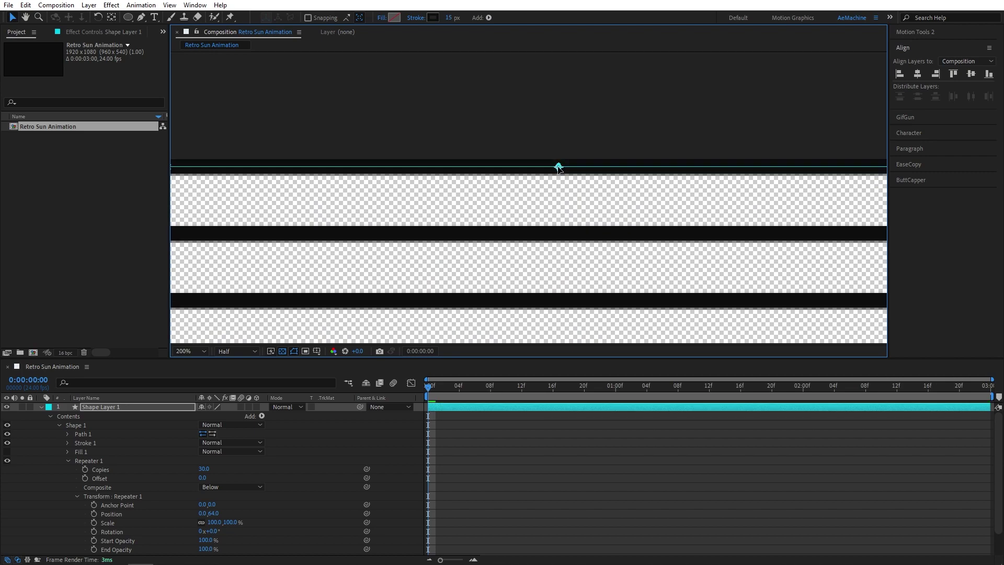
{"action": "scroll", "coordinate": [577, 196], "scroll_direction": "down", "scroll_amount": 2}
{"action": "left_click_drag", "start_coordinate": [615, 298], "coordinate": [612, 178]}
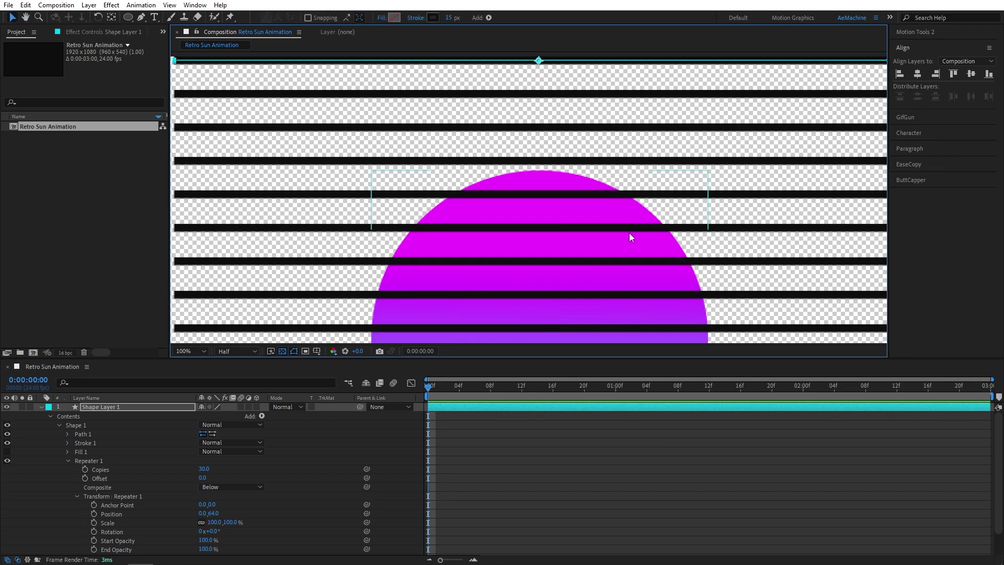
{"action": "scroll", "coordinate": [638, 283], "scroll_direction": "down", "scroll_amount": 10}
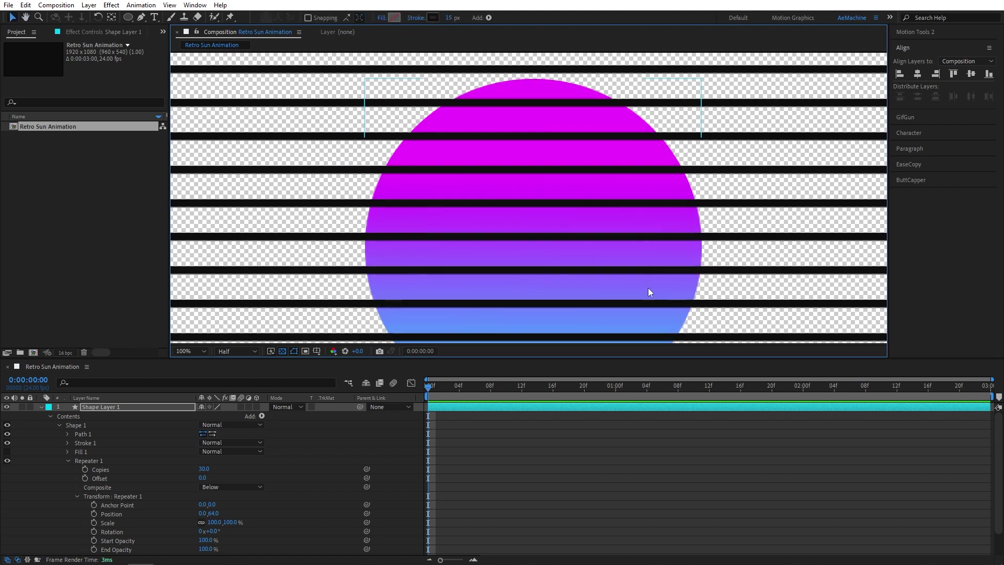
{"action": "scroll", "coordinate": [648, 219], "scroll_direction": "down", "scroll_amount": 2}
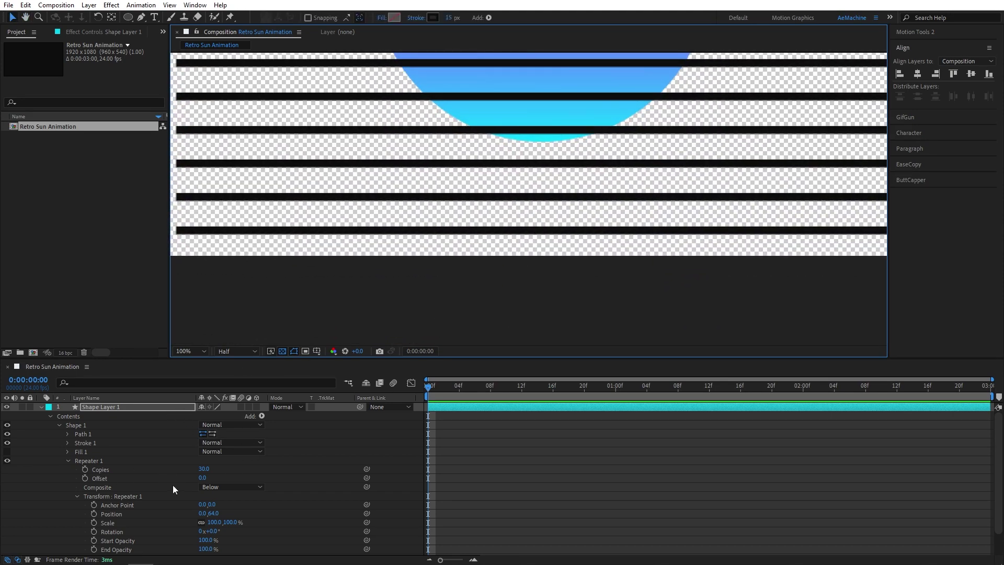
{"action": "scroll", "coordinate": [225, 494], "scroll_direction": "down", "scroll_amount": 1}
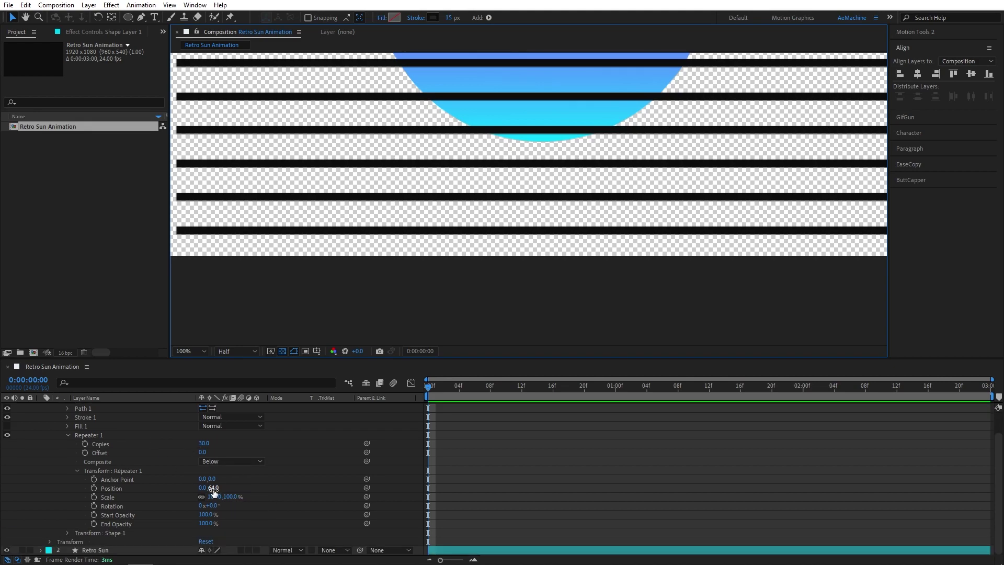
Scrub the Repeater Position Y to 71.1 and collapse the Repeater settings.
{"action": "left_click_drag", "start_coordinate": [214, 492], "coordinate": [216, 498]}
{"action": "scroll", "coordinate": [525, 267], "scroll_direction": "down", "scroll_amount": 2}
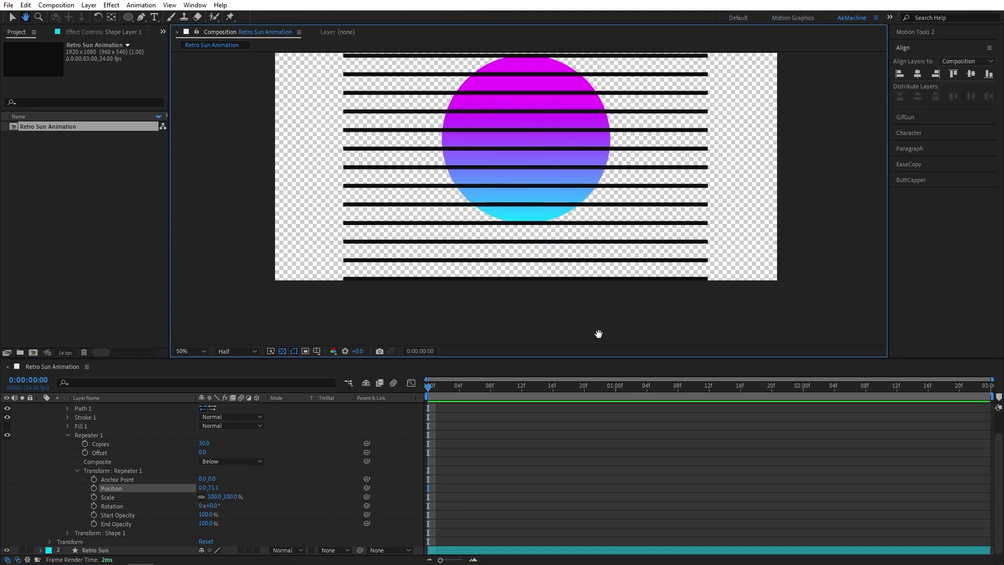
{"action": "scroll", "coordinate": [603, 251], "scroll_direction": "down", "scroll_amount": 2}
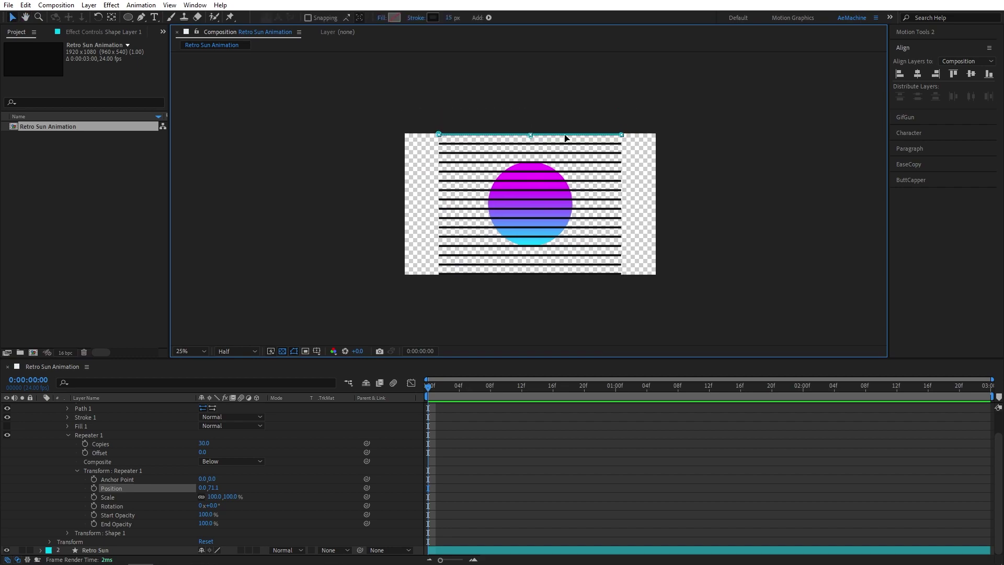
{"action": "scroll", "coordinate": [546, 269], "scroll_direction": "up", "scroll_amount": 2}
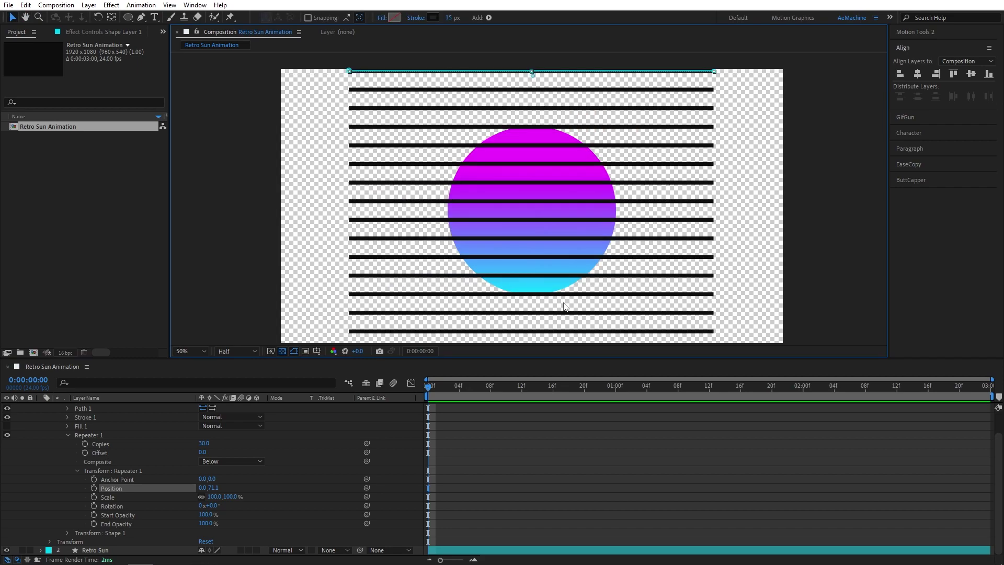
{"action": "key", "text": "v"}
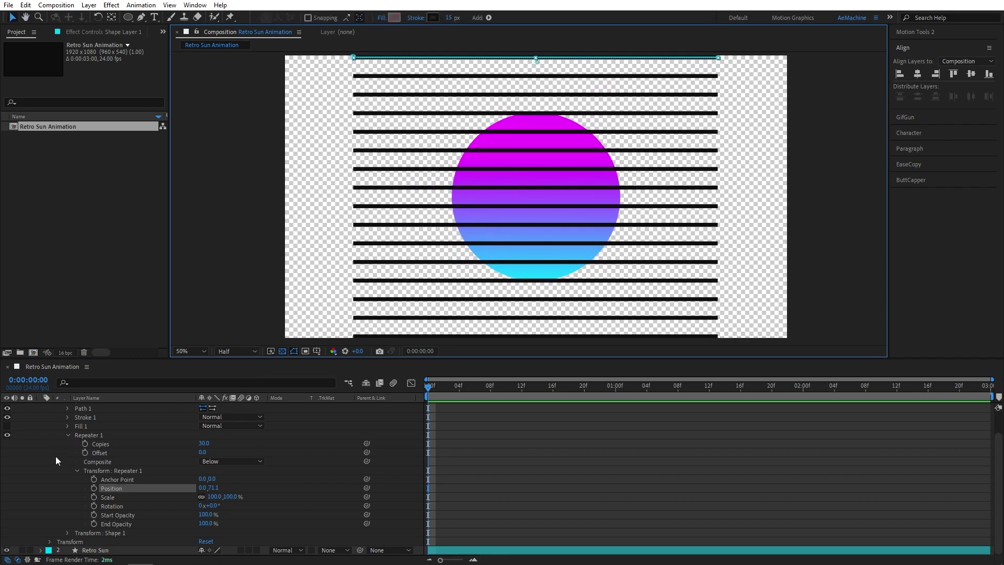
{"action": "scroll", "coordinate": [57, 454], "scroll_direction": "up", "scroll_amount": 2}
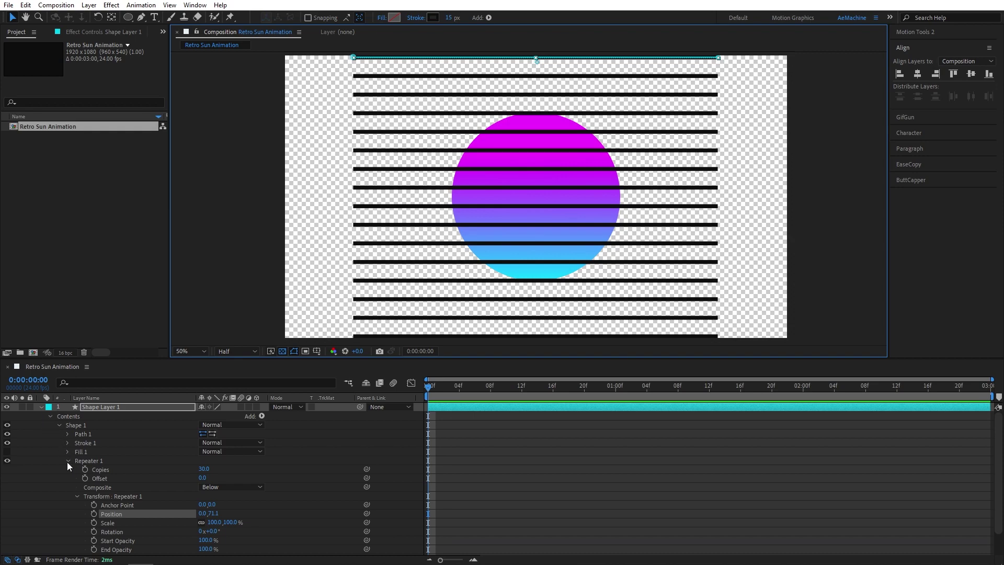
{"action": "left_click", "coordinate": [67, 461]}
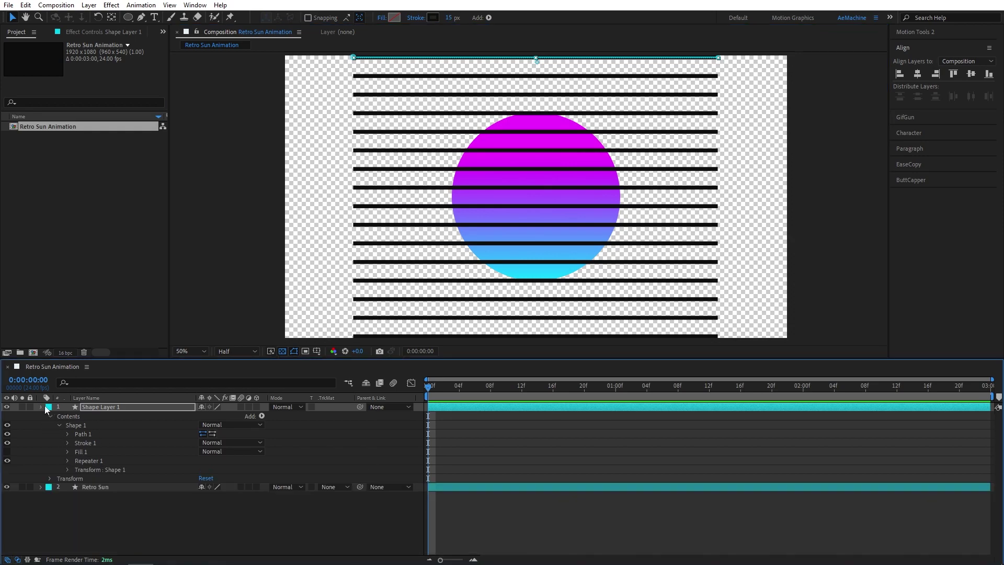
Rename the stripe shape layer to 'Lines'.
{"action": "left_click", "coordinate": [41, 407]}
{"action": "left_click", "coordinate": [101, 418], "text": "ctrl"}
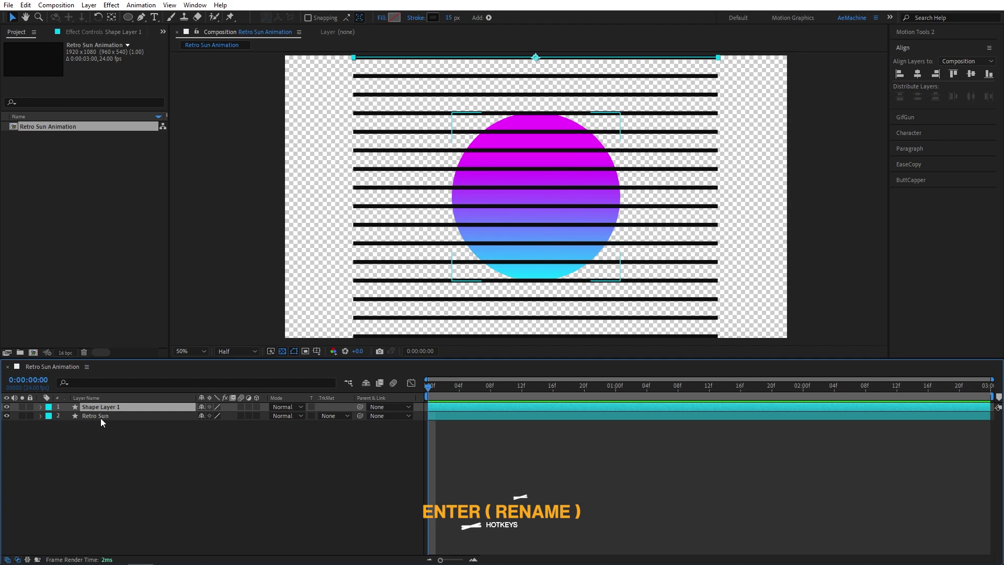
{"action": "key", "text": "Return"}
{"action": "type", "text": "Lines"}
{"action": "key", "text": "Return"}
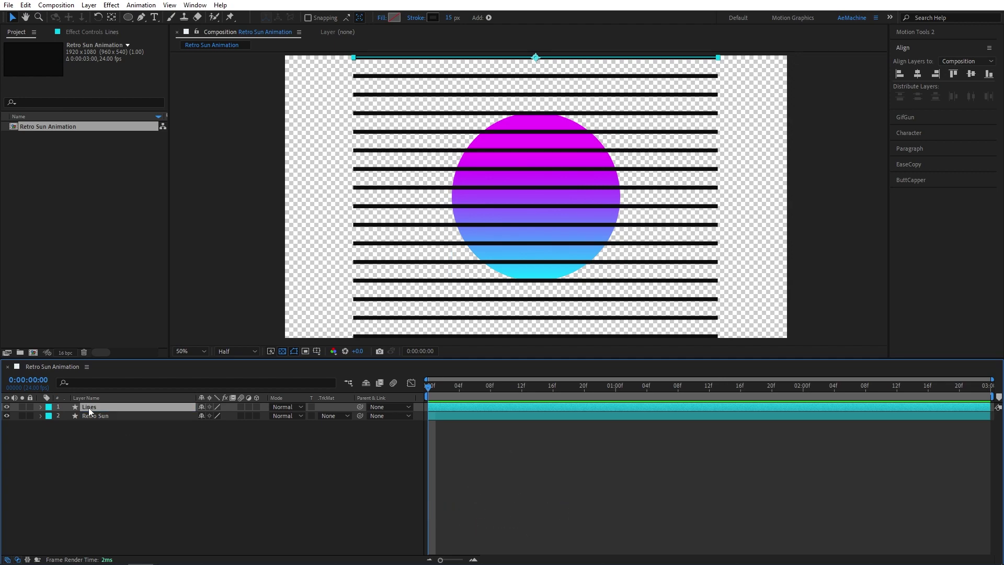
Set a Position keyframe on Lines at 0:00:00 and step a few frames forward.
{"action": "key", "text": "p"}
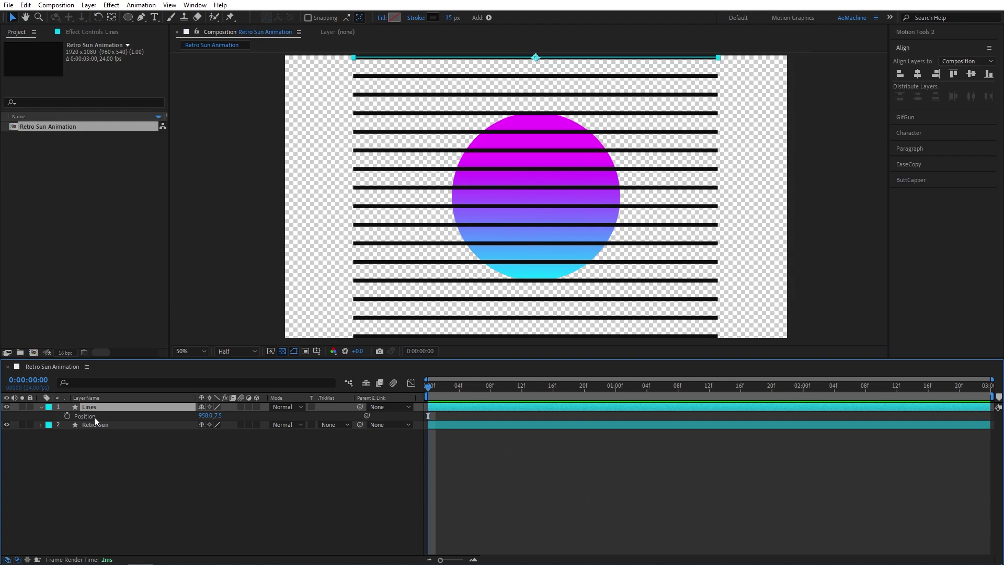
{"action": "left_click", "coordinate": [68, 415]}
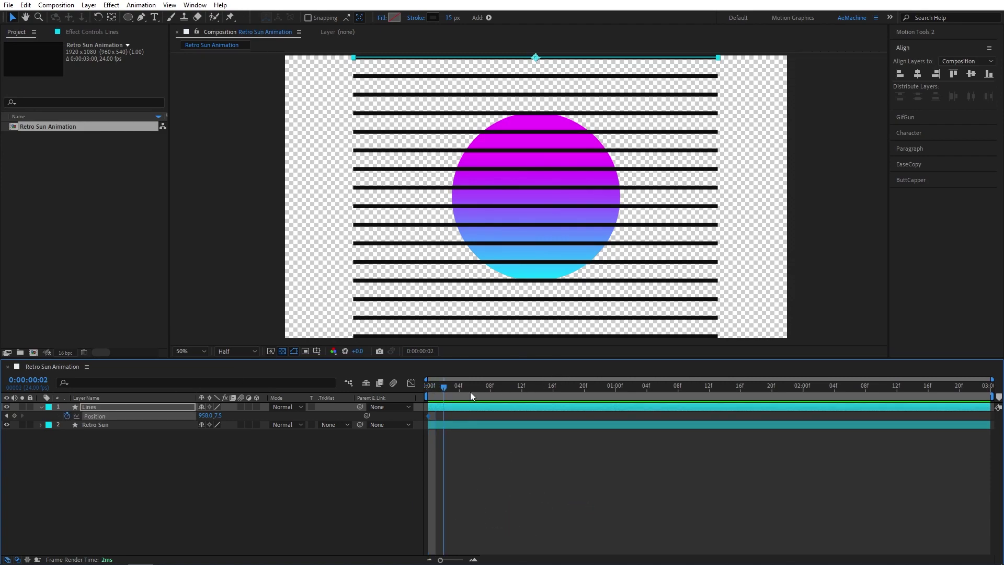
{"action": "key", "text": "Page_Down"}
{"action": "key", "text": "Page_Down"}
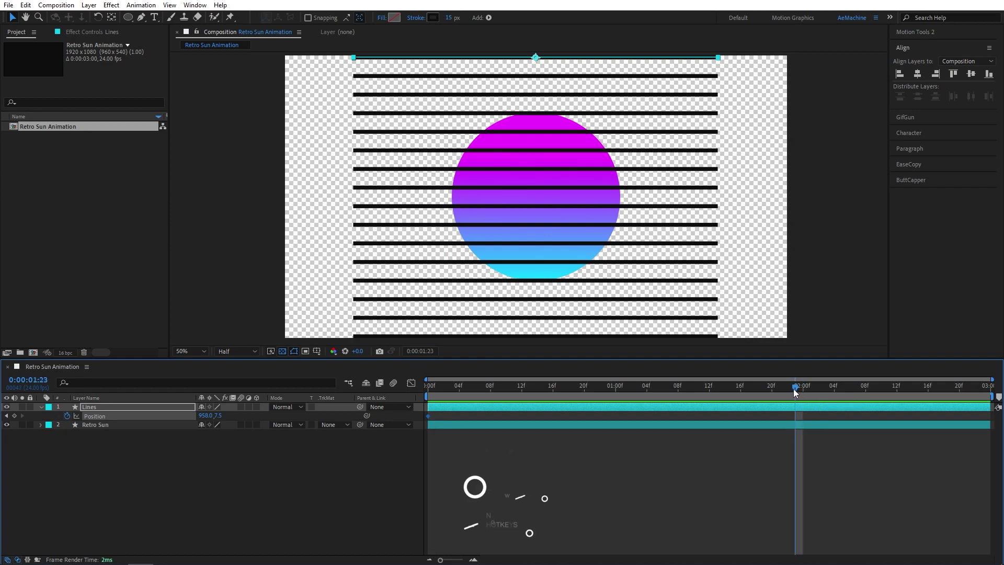
Add a Lines Position keyframe of 958.0, -134.9 at 0:00:02:00, ending the work area there.
{"action": "key", "text": "n"}
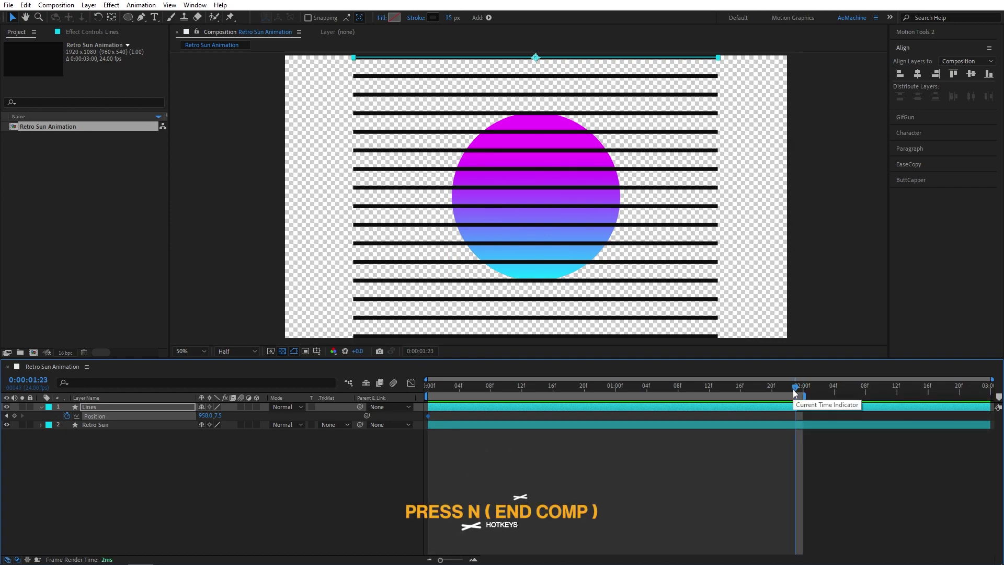
{"action": "left_click_drag", "start_coordinate": [795, 393], "coordinate": [802, 393]}
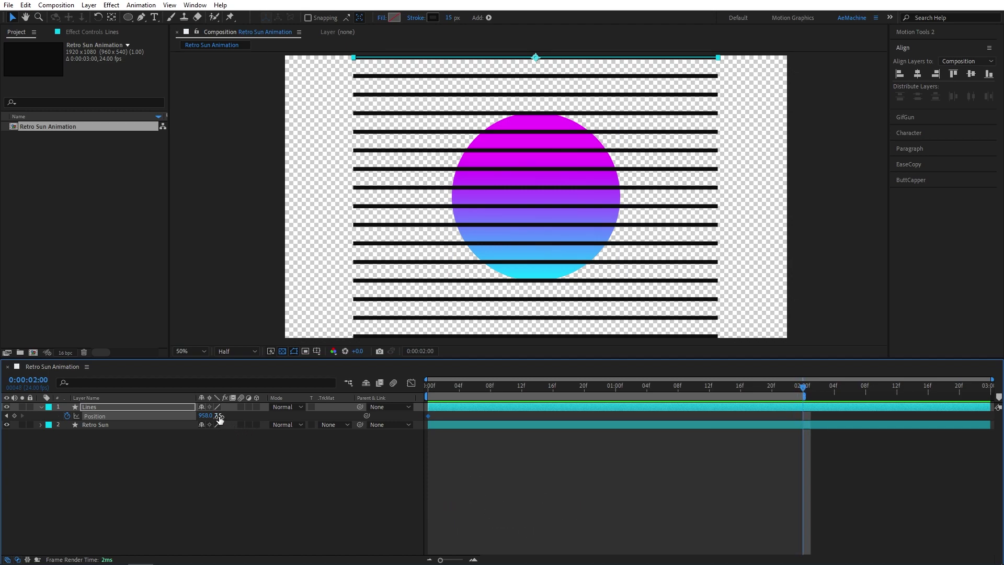
{"action": "left_click_drag", "start_coordinate": [220, 415], "coordinate": [152, 400]}
{"action": "scroll", "coordinate": [563, 202], "scroll_direction": "up", "scroll_amount": 5}
{"action": "scroll", "coordinate": [529, 194], "scroll_direction": "up", "scroll_amount": 2}
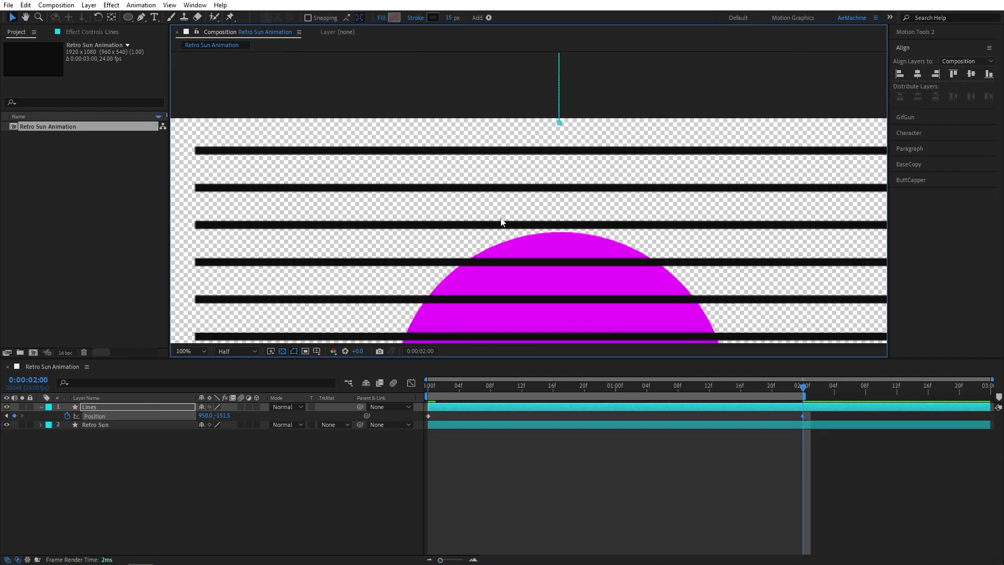
{"action": "left_click_drag", "start_coordinate": [220, 418], "coordinate": [313, 412]}
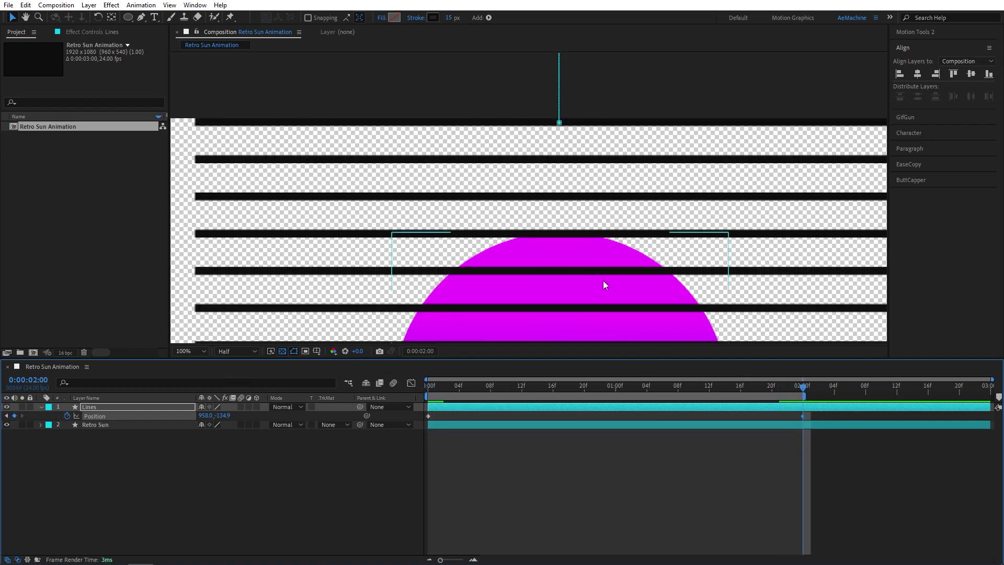
Check the stripe spacing in the viewer, then preview the upward-scrolling lines from the start.
{"action": "left_click_drag", "start_coordinate": [605, 284], "coordinate": [626, 258]}
{"action": "scroll", "coordinate": [465, 287], "scroll_direction": "down", "scroll_amount": 3}
{"action": "scroll", "coordinate": [664, 242], "scroll_direction": "down", "scroll_amount": 2}
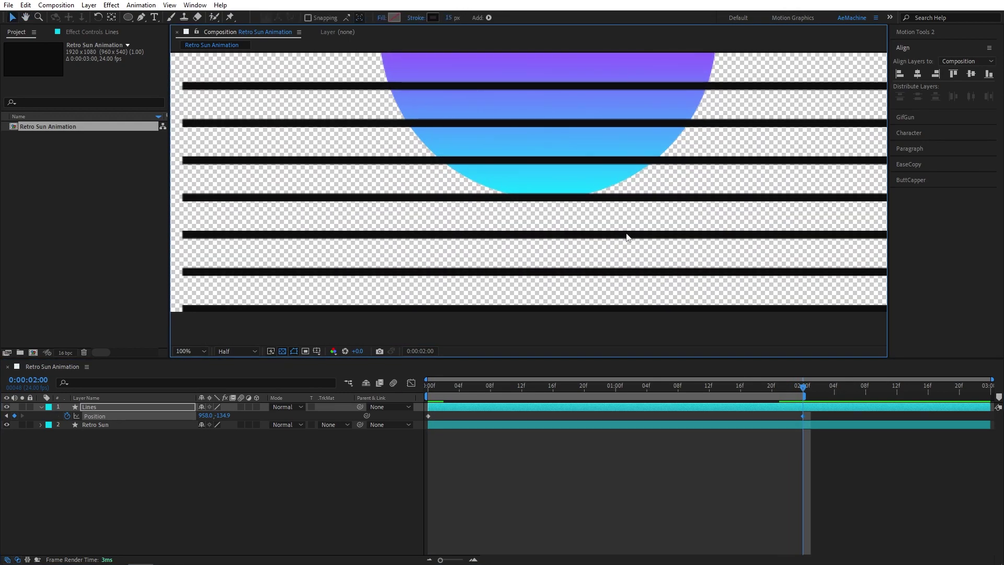
{"action": "scroll", "coordinate": [618, 258], "scroll_direction": "down", "scroll_amount": 2}
{"action": "scroll", "coordinate": [569, 231], "scroll_direction": "up", "scroll_amount": 2}
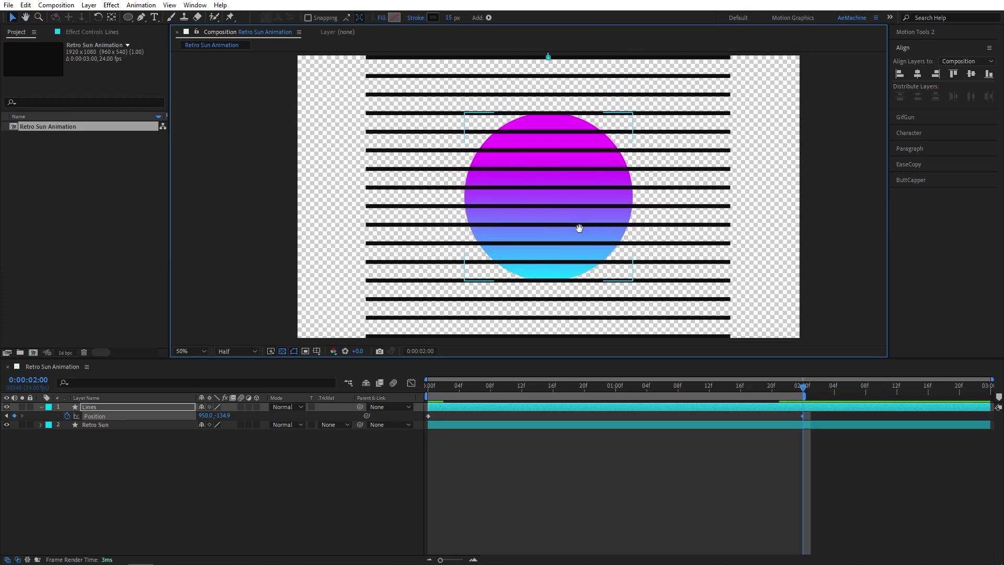
{"action": "key", "text": "v"}
{"action": "left_click", "coordinate": [416, 396]}
{"action": "key", "text": "Home"}
{"action": "key", "text": "space"}
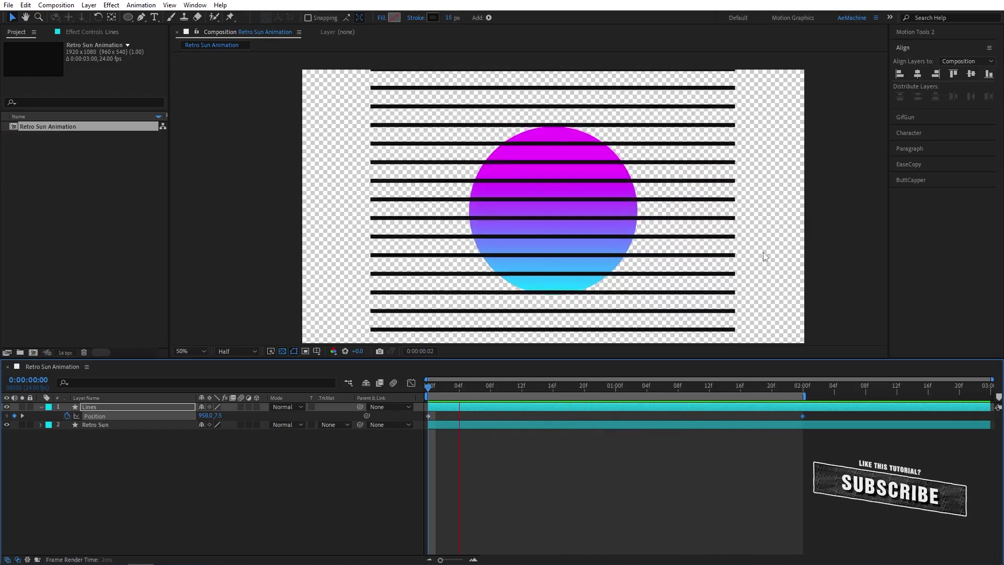
Set Retro Sun's track matte to Alpha Inverted Matte using the Lines layer.
{"action": "key", "text": "space"}
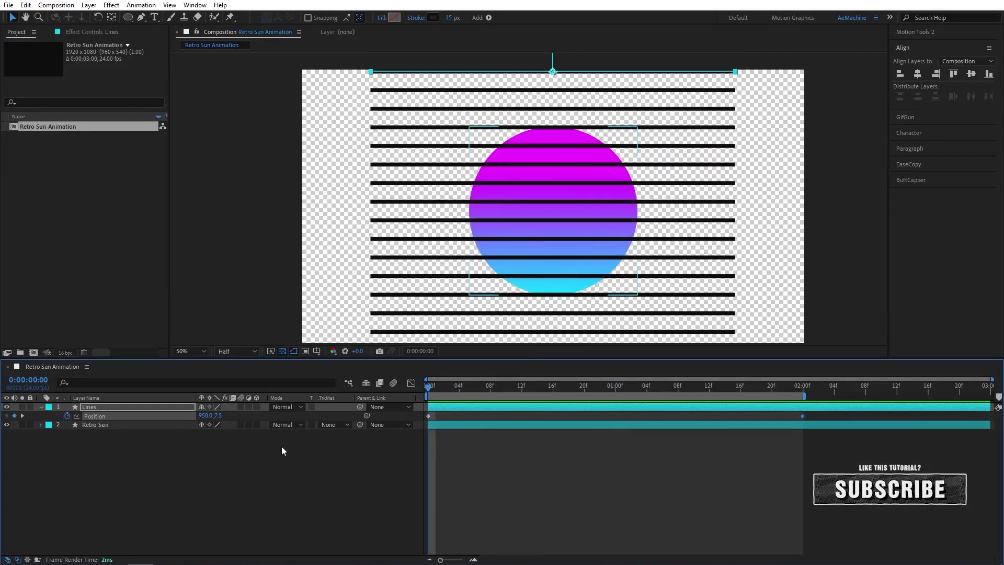
{"action": "left_click", "coordinate": [41, 407]}
{"action": "left_click", "coordinate": [88, 417]}
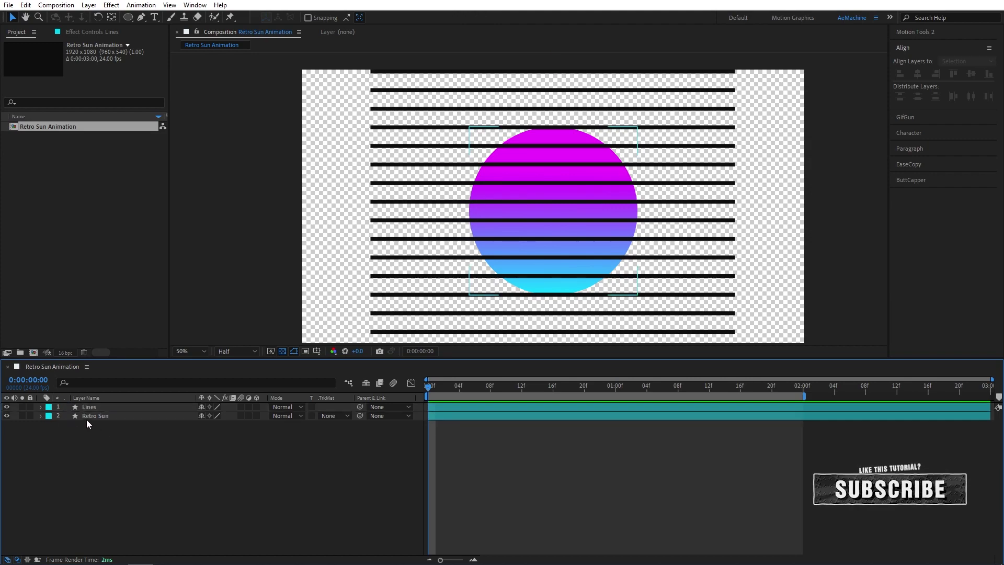
{"action": "left_click_drag", "start_coordinate": [96, 417], "coordinate": [103, 445]}
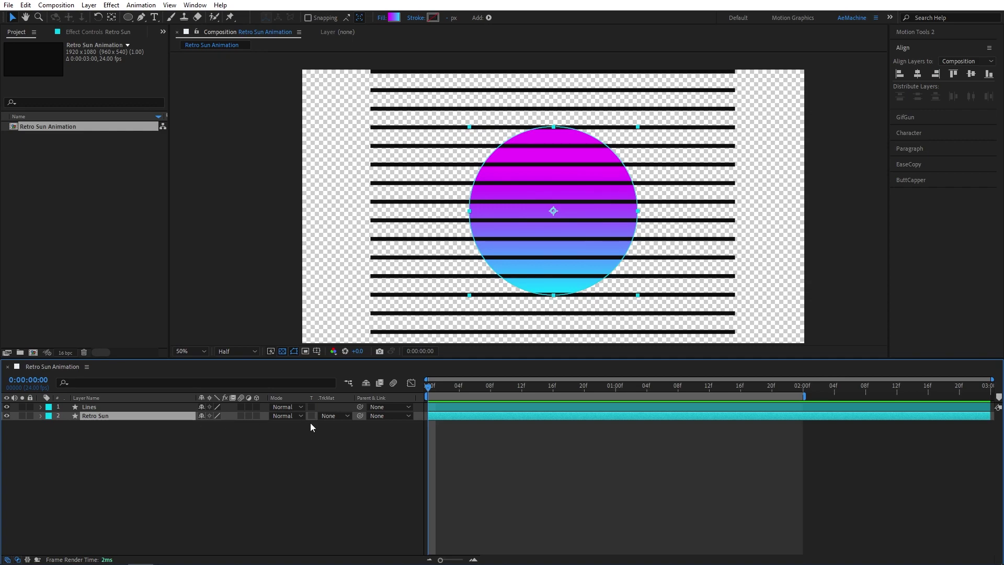
{"action": "left_click", "coordinate": [334, 416]}
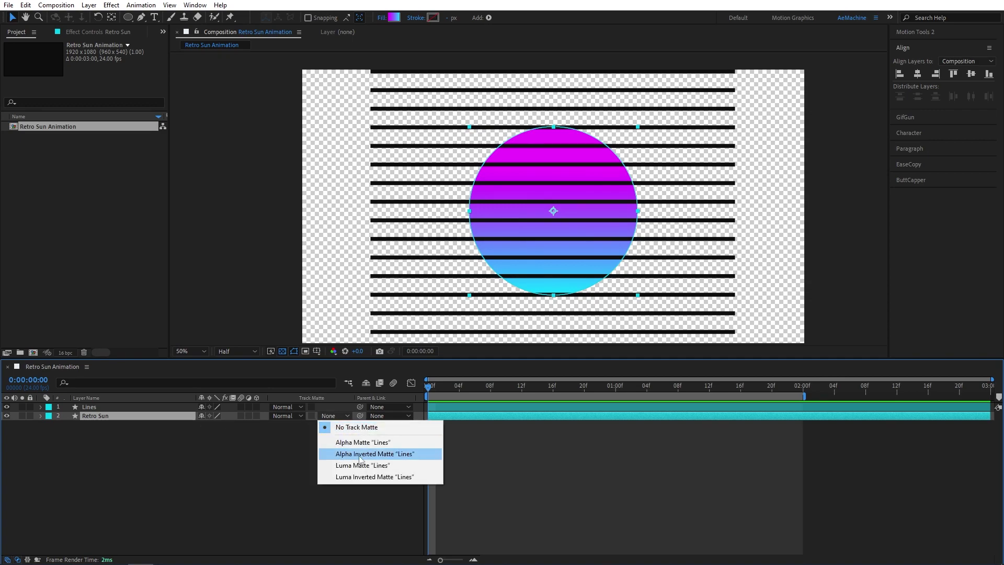
{"action": "left_click", "coordinate": [362, 454]}
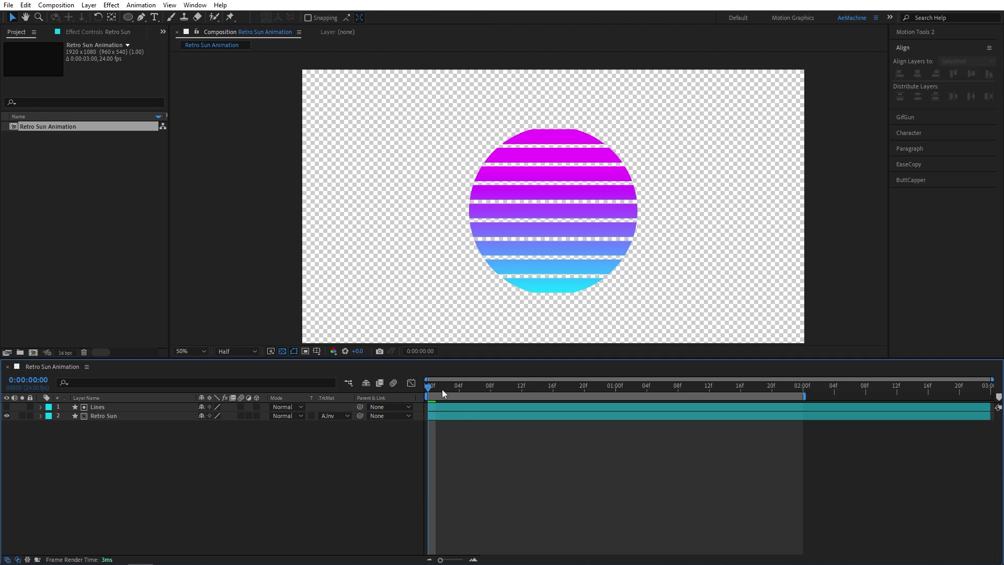
Turn off the transparency grid to show black and preview the striped sun.
{"action": "left_click_drag", "start_coordinate": [442, 392], "coordinate": [337, 400]}
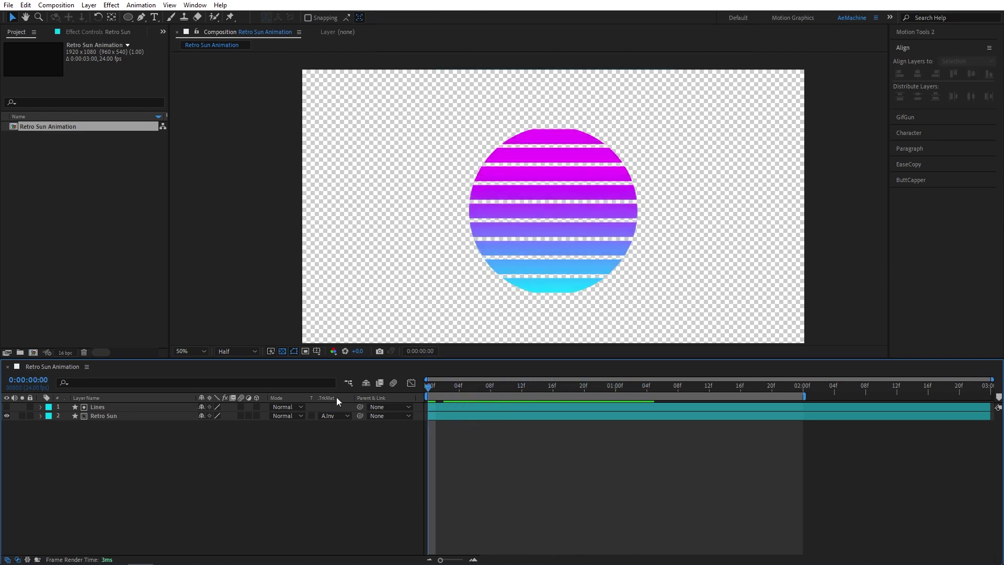
{"action": "left_click", "coordinate": [282, 352]}
{"action": "left_click", "coordinate": [482, 421]}
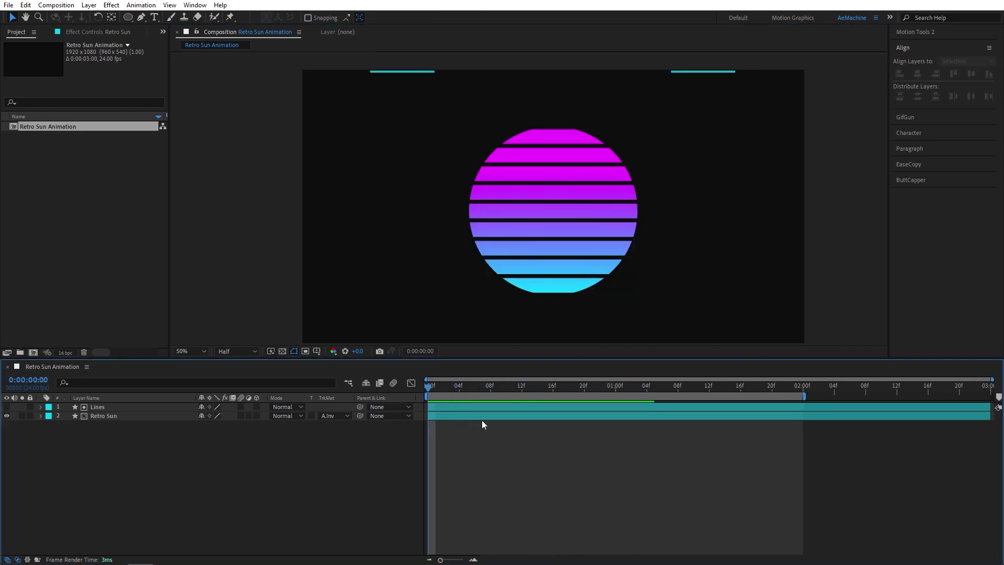
{"action": "key", "text": "space"}
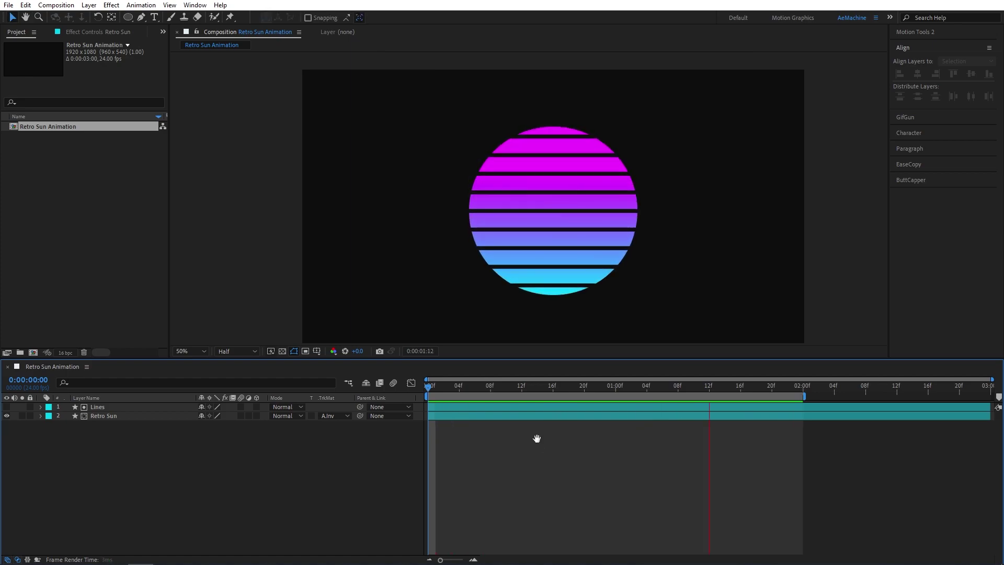
{"action": "left_click", "coordinate": [577, 281]}
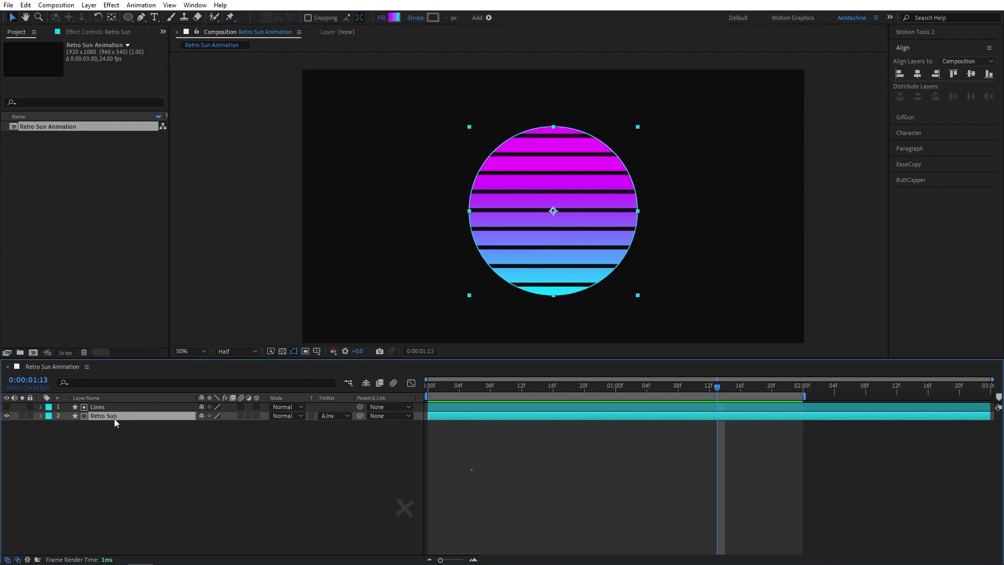
Add Glow to Retro Sun, based on Alpha Channel with a radius around 35, and review it.
{"action": "key", "text": "ctrl+space"}
{"action": "type", "text": "glow"}
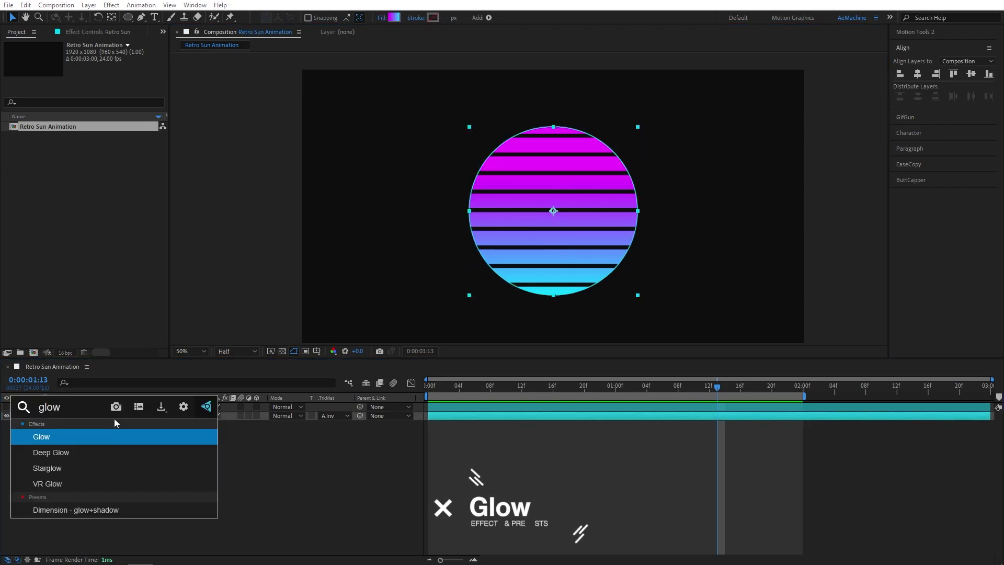
{"action": "key", "text": "Return"}
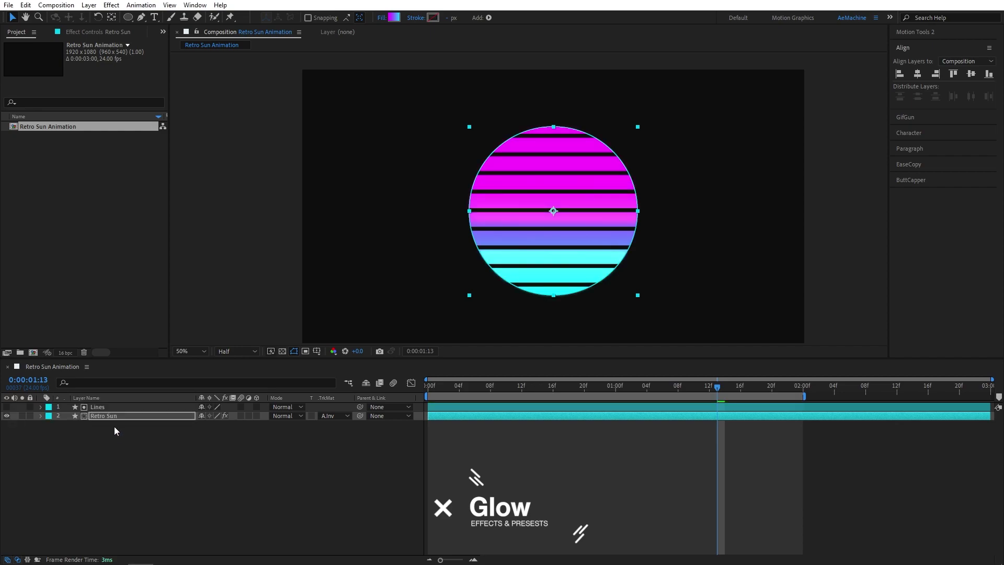
{"action": "left_click", "coordinate": [112, 33]}
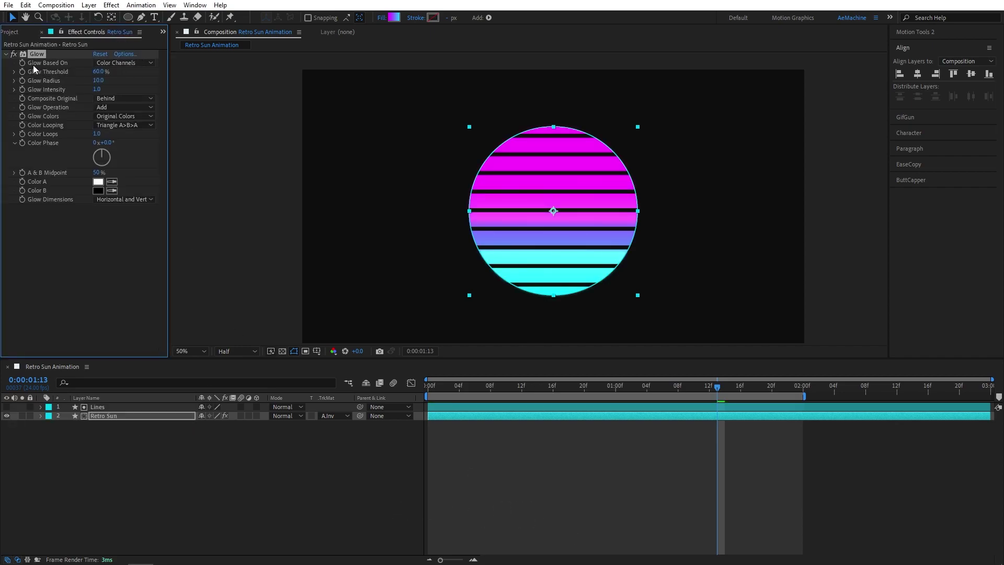
{"action": "left_click", "coordinate": [107, 62]}
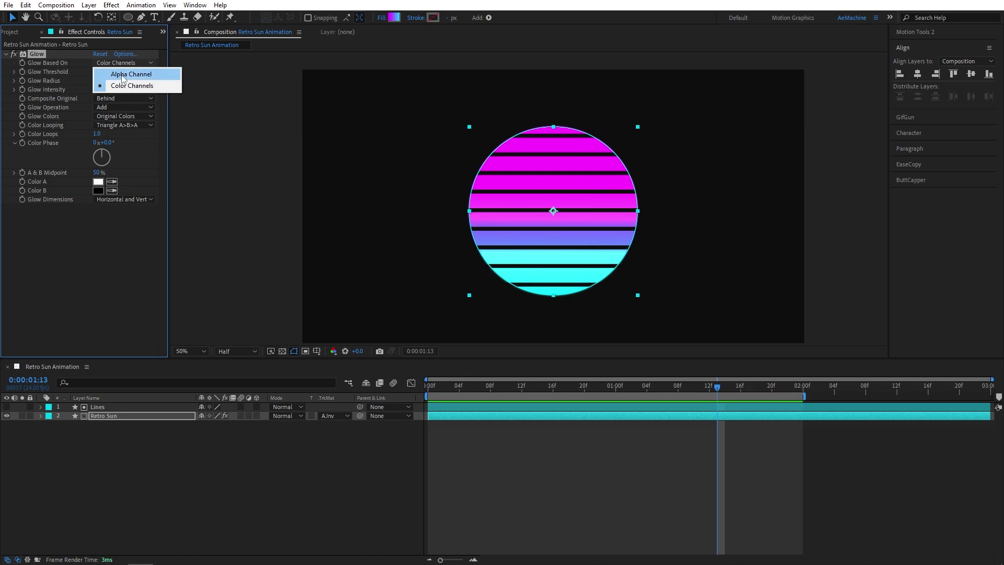
{"action": "left_click", "coordinate": [123, 75]}
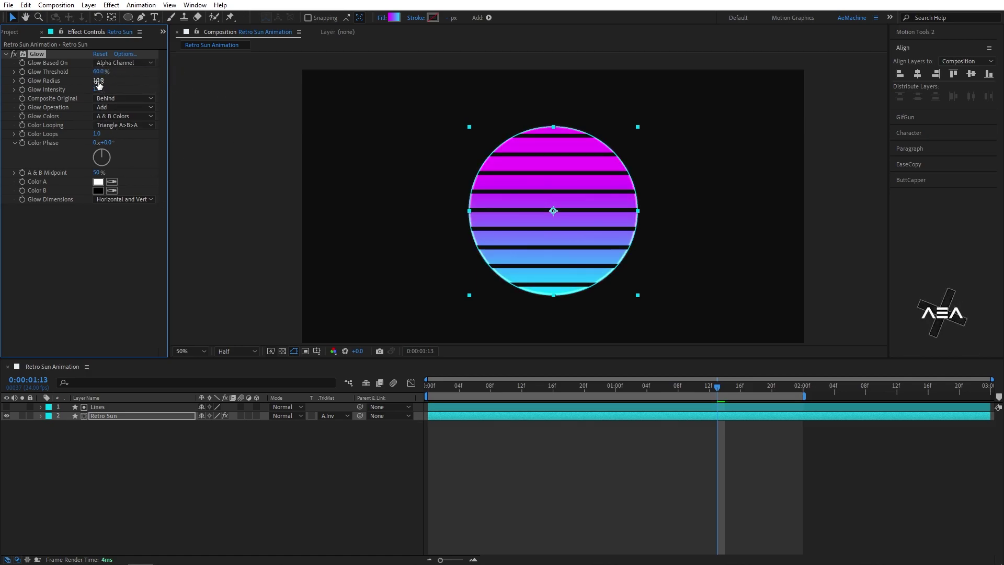
{"action": "left_click_drag", "start_coordinate": [98, 83], "coordinate": [108, 86]}
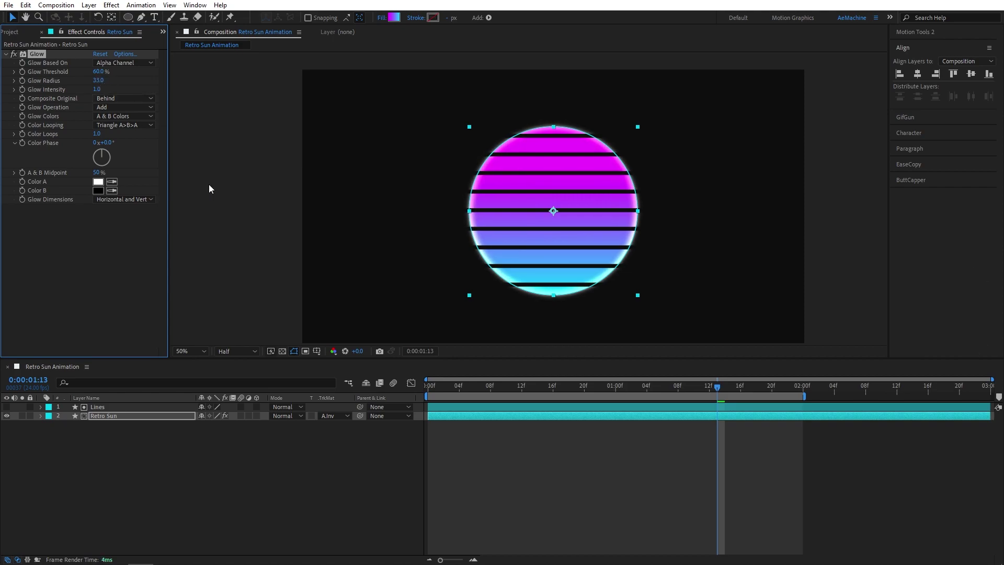
{"action": "left_click", "coordinate": [214, 192]}
{"action": "left_click_drag", "start_coordinate": [442, 390], "coordinate": [240, 432]}
{"action": "left_click", "coordinate": [10, 32]}
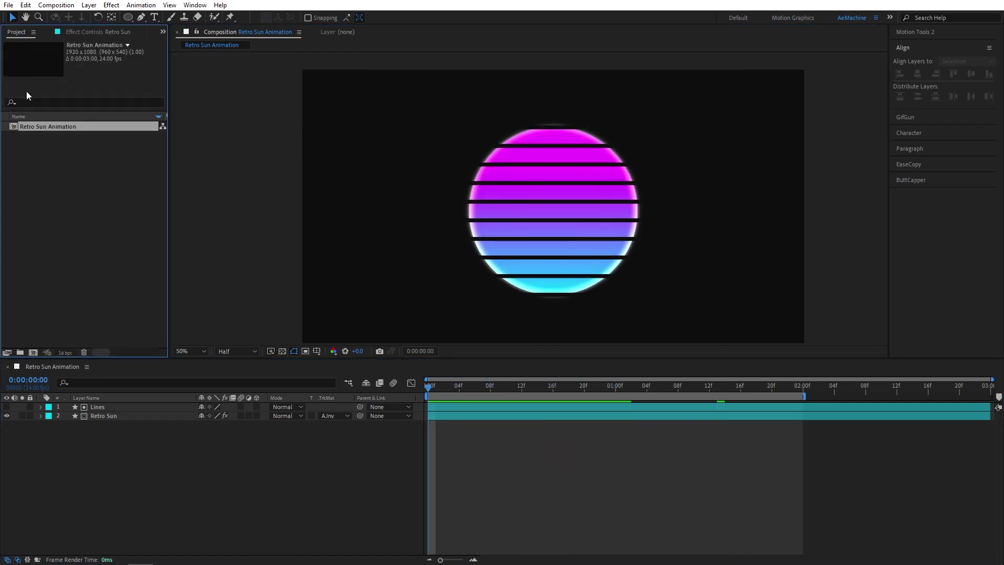
{"action": "left_click", "coordinate": [761, 164]}
{"action": "key", "text": "space"}
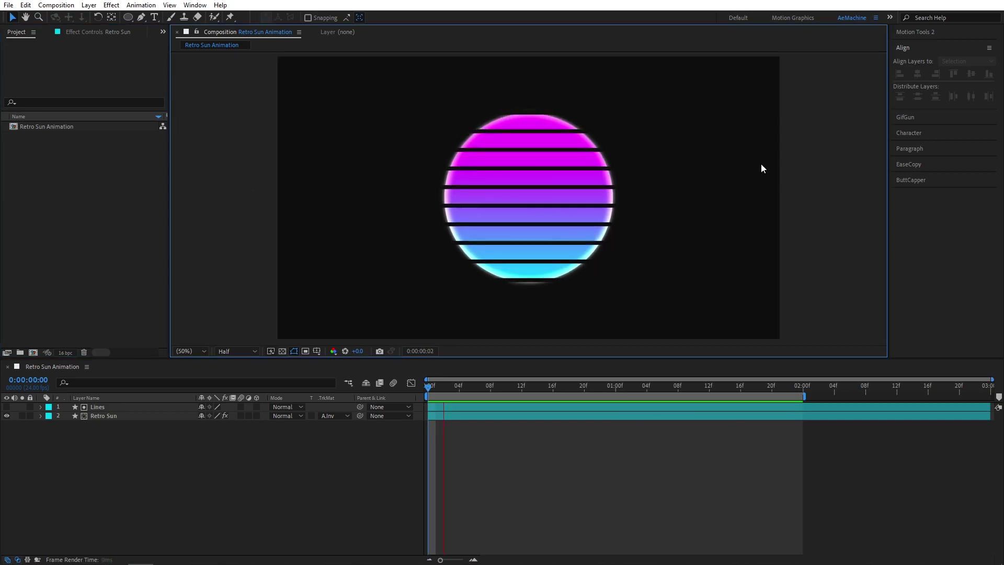